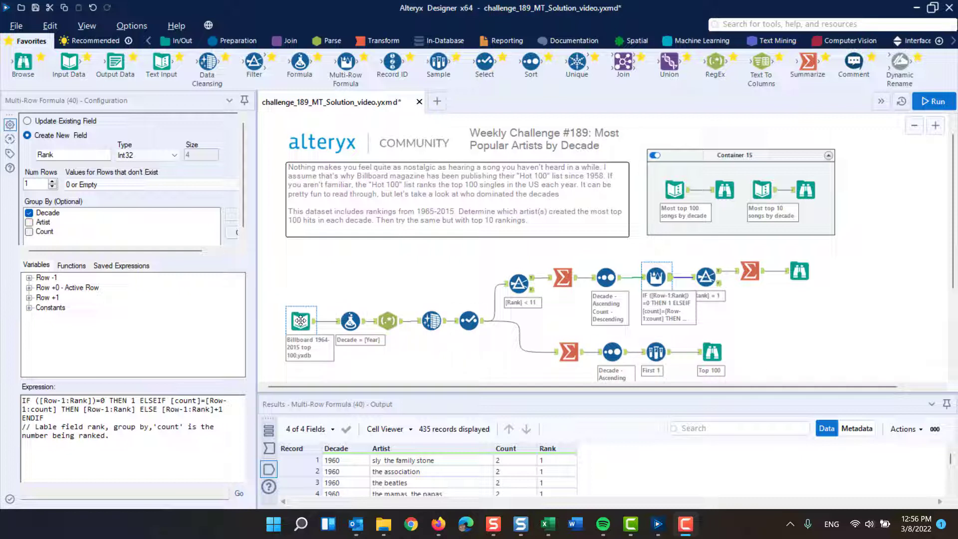
Step: Review the Billboard input data and the Formula tool that fills the Decade column from Year
{"action": "left_click", "coordinate": [300, 321]}
{"action": "scroll", "coordinate": [329, 294], "scroll_direction": "up", "scroll_amount": 2}
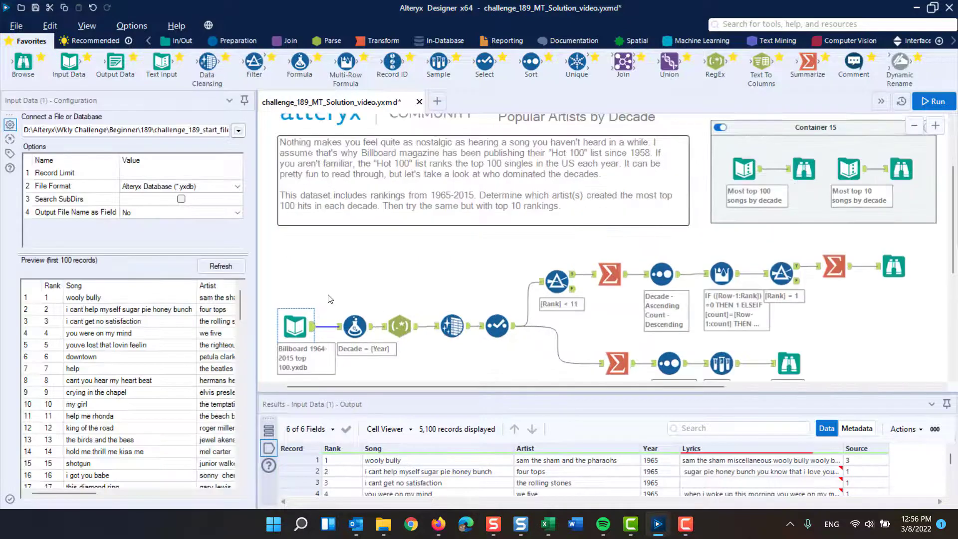
{"action": "scroll", "coordinate": [386, 235], "scroll_direction": "down", "scroll_amount": 3}
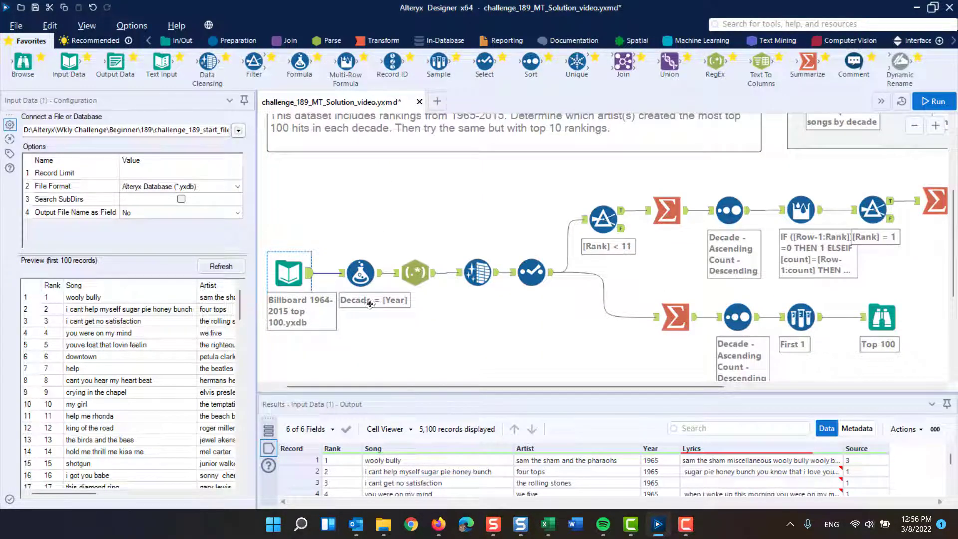
{"action": "left_click_drag", "start_coordinate": [395, 387], "coordinate": [366, 390]}
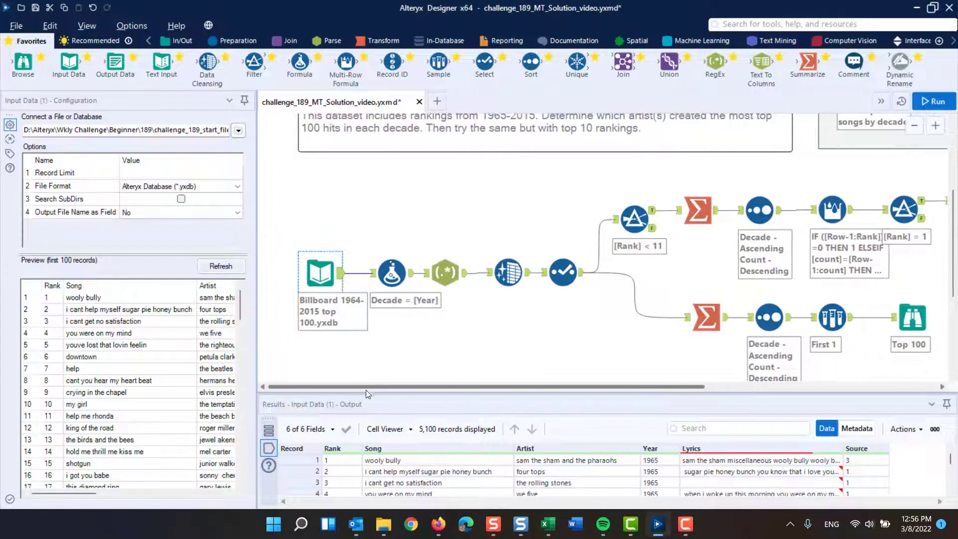
{"action": "scroll", "coordinate": [441, 340], "scroll_direction": "down", "scroll_amount": 1}
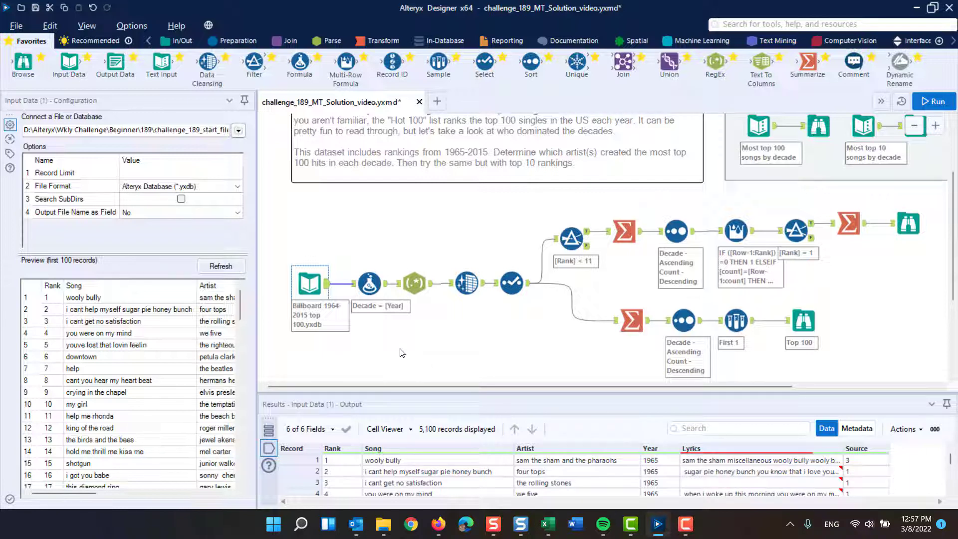
{"action": "left_click", "coordinate": [365, 280]}
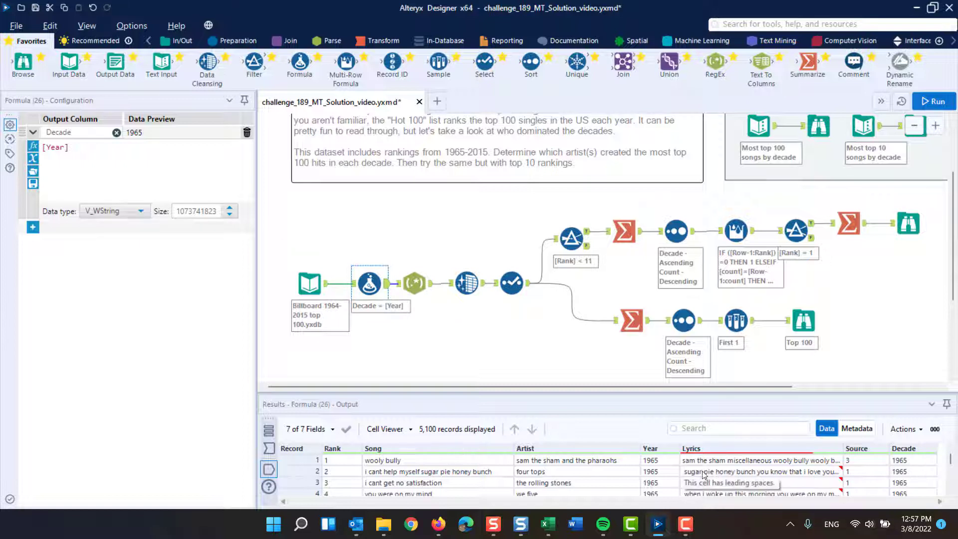
{"action": "left_click", "coordinate": [658, 450]}
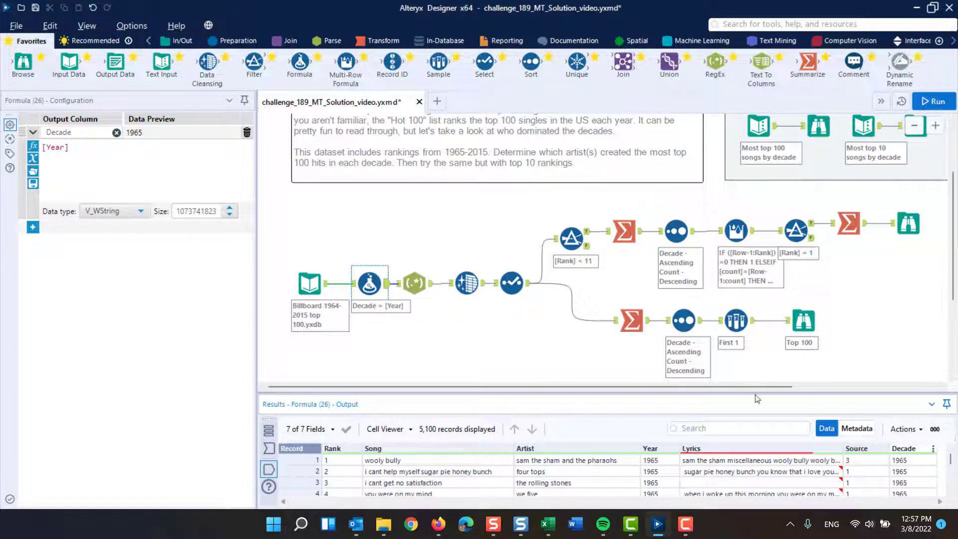
Step: Examine the RegEx tool's expression groups, its replacement text and the Decade values in its output
{"action": "left_click", "coordinate": [412, 280]}
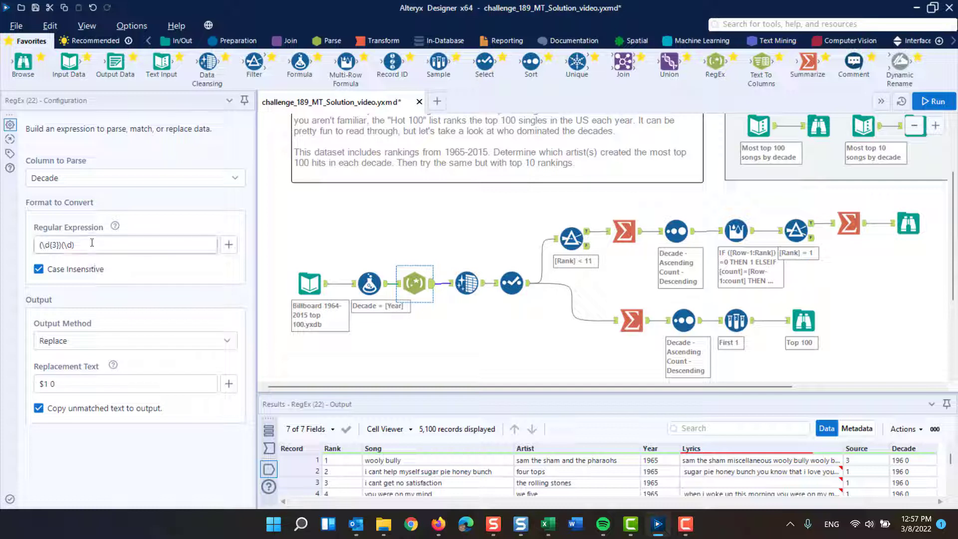
{"action": "left_click_drag", "start_coordinate": [93, 247], "coordinate": [38, 243]}
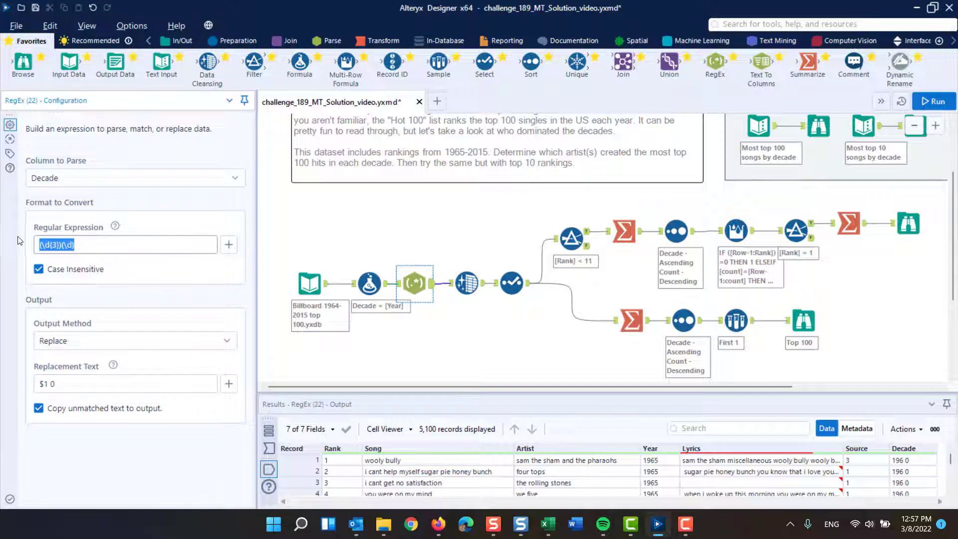
{"action": "left_click", "coordinate": [60, 244]}
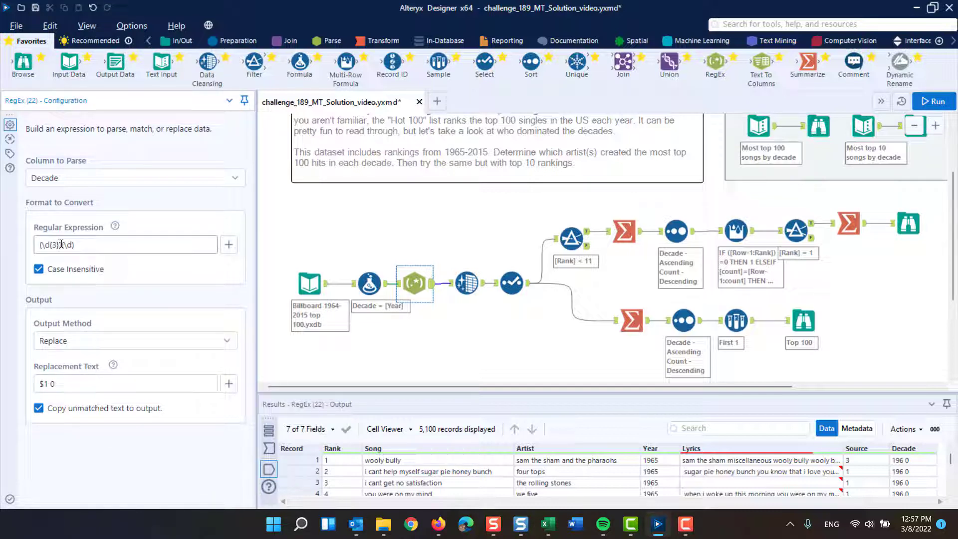
{"action": "left_click_drag", "start_coordinate": [62, 244], "coordinate": [27, 247]}
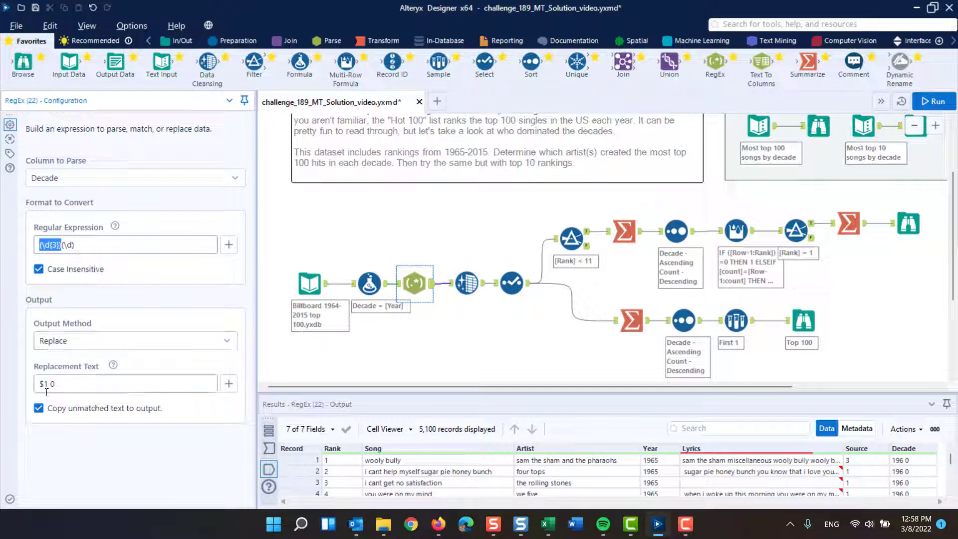
{"action": "left_click_drag", "start_coordinate": [47, 384], "coordinate": [29, 387]}
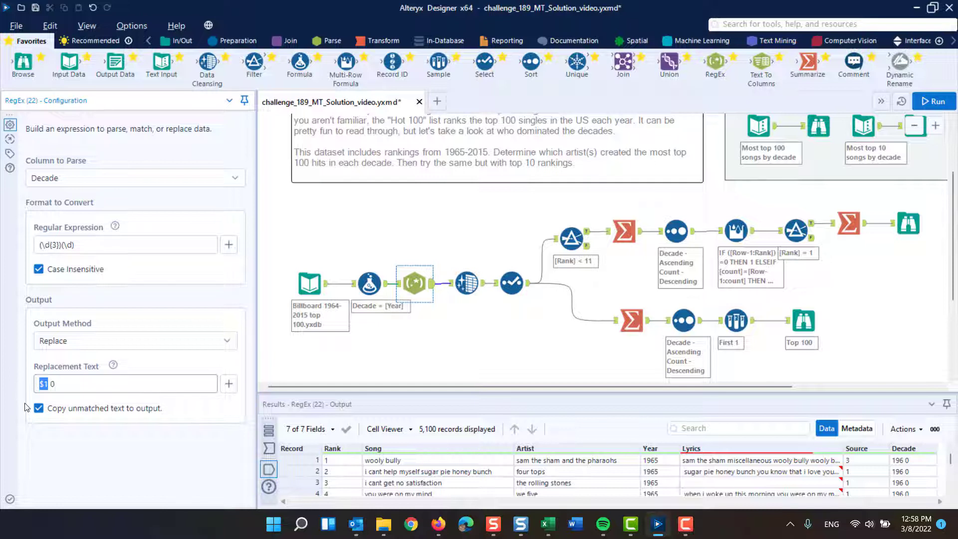
{"action": "left_click_drag", "start_coordinate": [61, 245], "coordinate": [1, 241]}
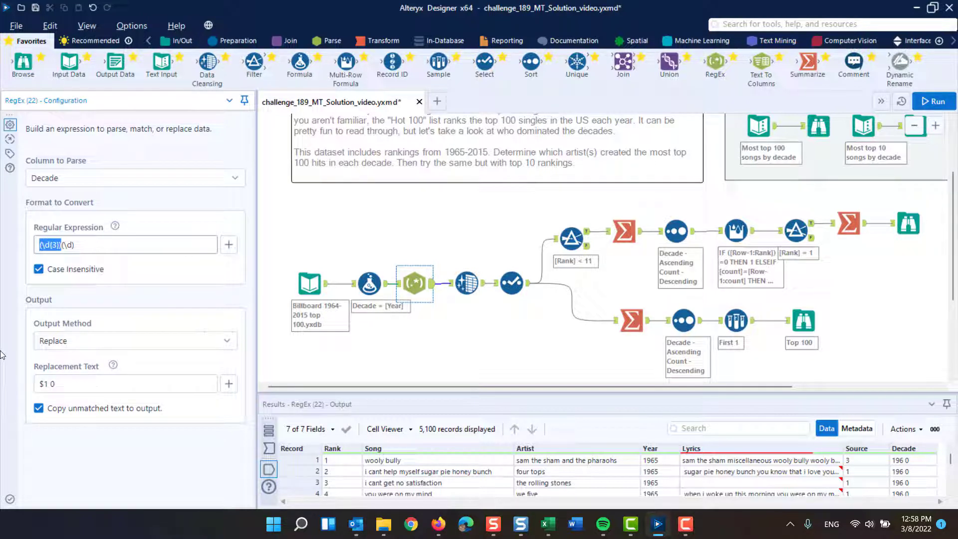
{"action": "left_click", "coordinate": [52, 383]}
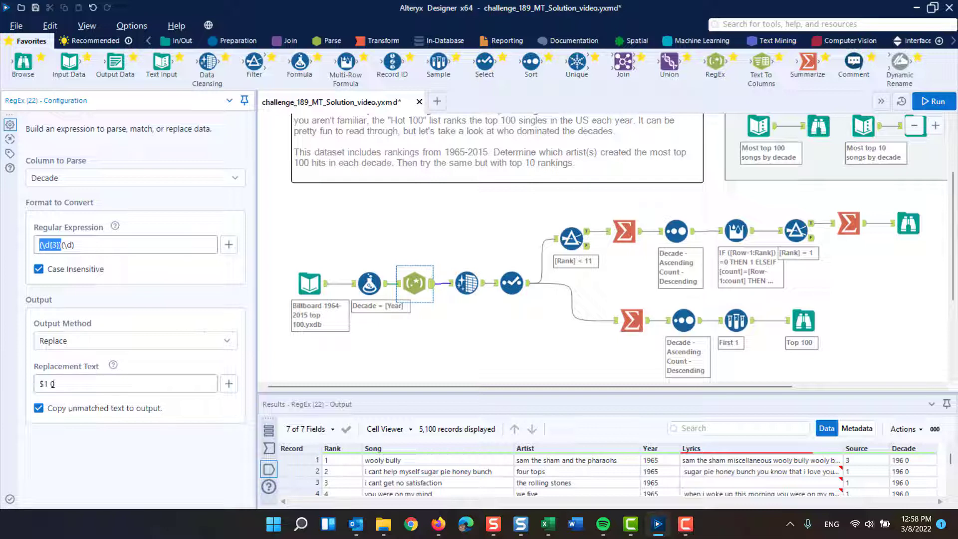
{"action": "left_click_drag", "start_coordinate": [51, 384], "coordinate": [59, 384]}
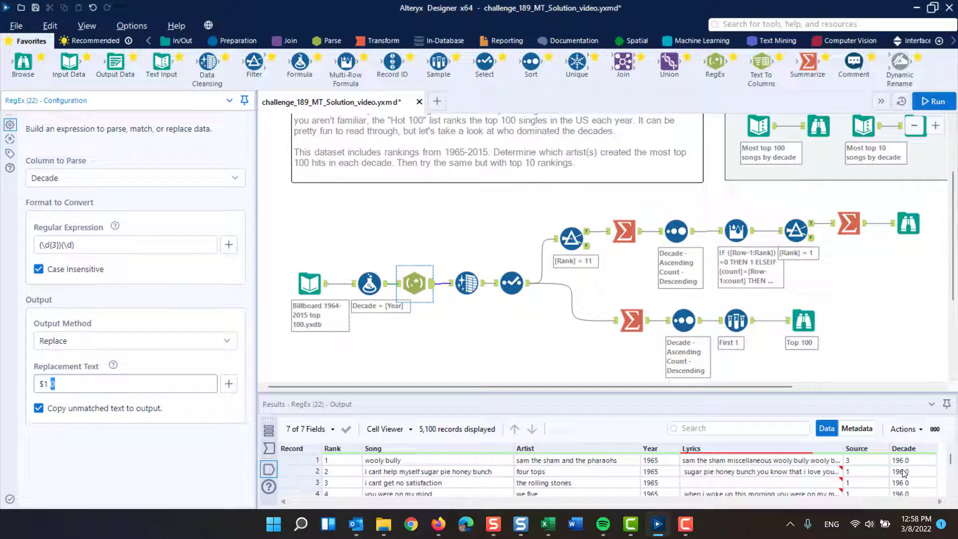
{"action": "scroll", "coordinate": [903, 473], "scroll_direction": "down", "scroll_amount": 20}
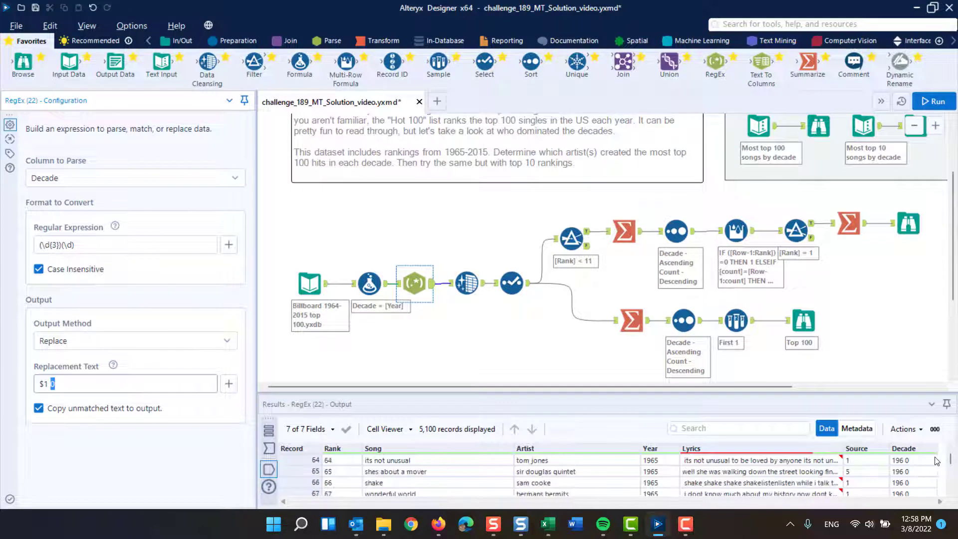
{"action": "mouse_move", "coordinate": [950, 461]}
{"action": "left_mouse_down"}
{"action": "mouse_move", "coordinate": [950, 494]}
{"action": "mouse_move", "coordinate": [950, 455]}
{"action": "left_mouse_up"}
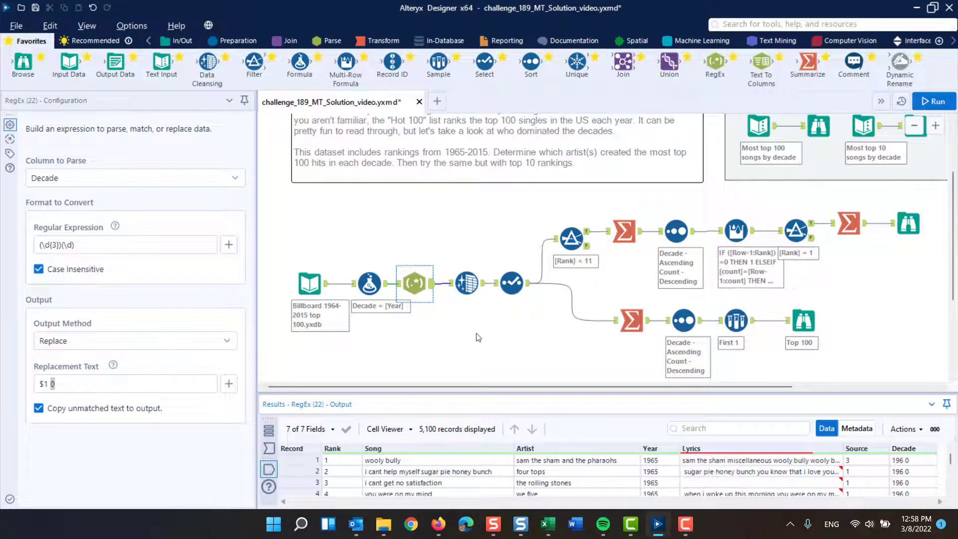
Step: Check the Data Cleansing tool's whitespace options and the Decade column in its output
{"action": "left_click", "coordinate": [466, 283]}
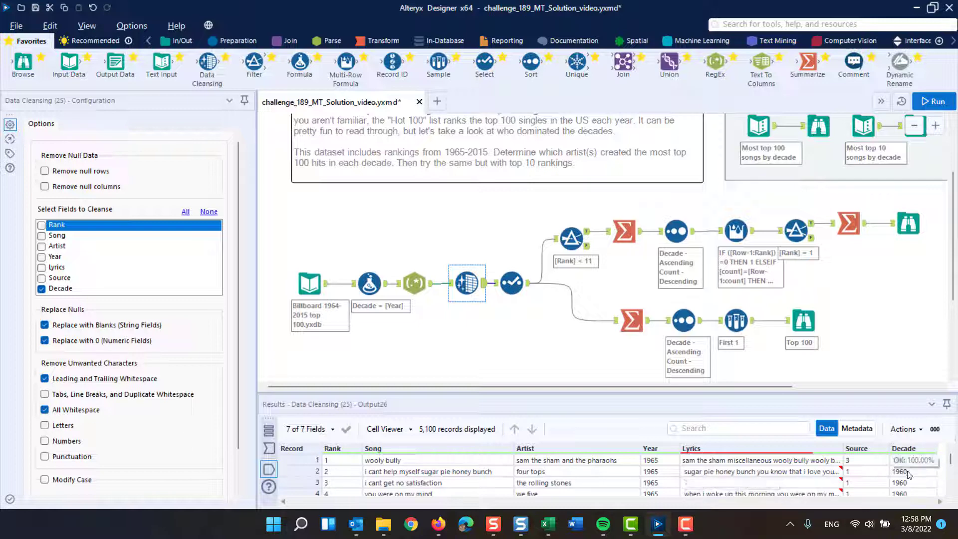
{"action": "scroll", "coordinate": [913, 475], "scroll_direction": "down", "scroll_amount": 4}
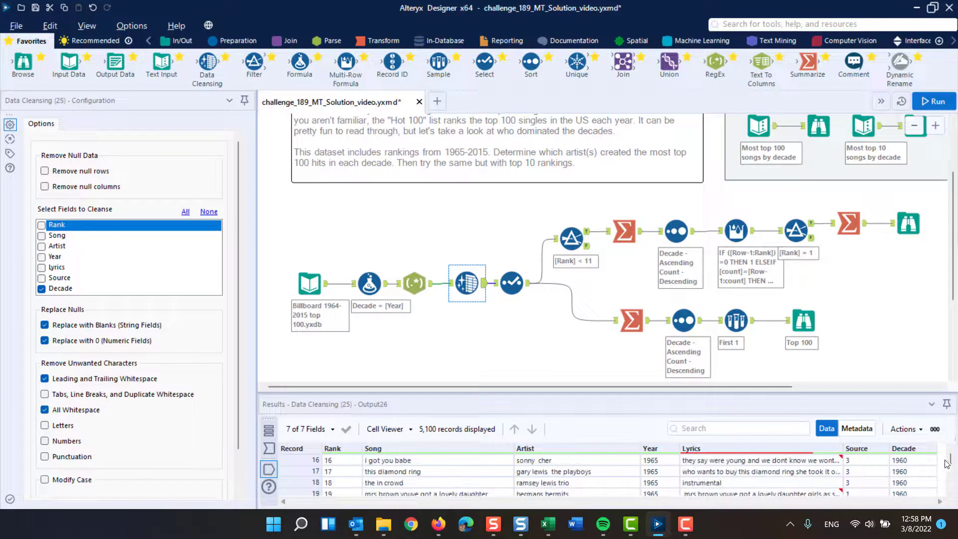
{"action": "mouse_move", "coordinate": [950, 458]}
{"action": "left_mouse_down"}
{"action": "mouse_move", "coordinate": [950, 477]}
{"action": "mouse_move", "coordinate": [950, 455]}
{"action": "left_mouse_up"}
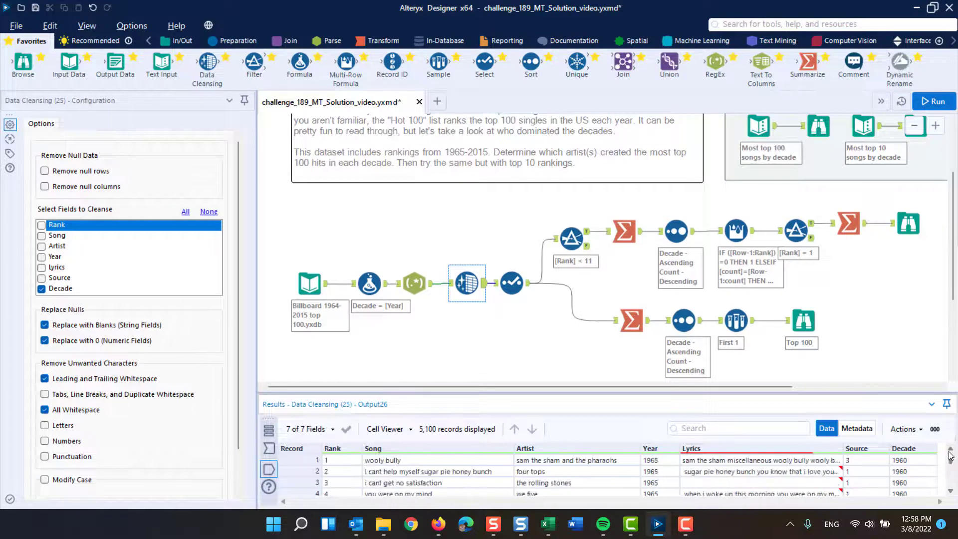
Step: Set the RegEx tool's replacement text to "$1 00000" and run the workflow
{"action": "left_click", "coordinate": [414, 283]}
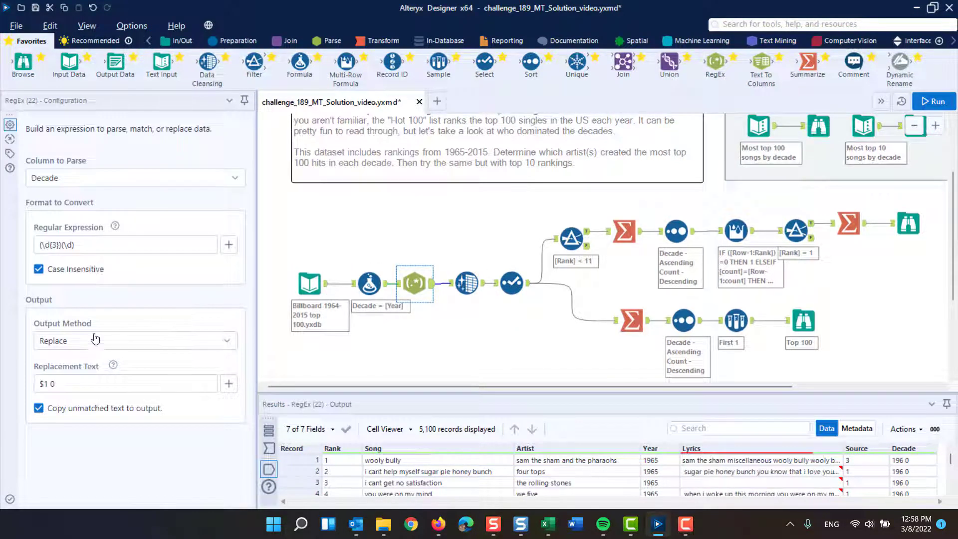
{"action": "left_click", "coordinate": [62, 384]}
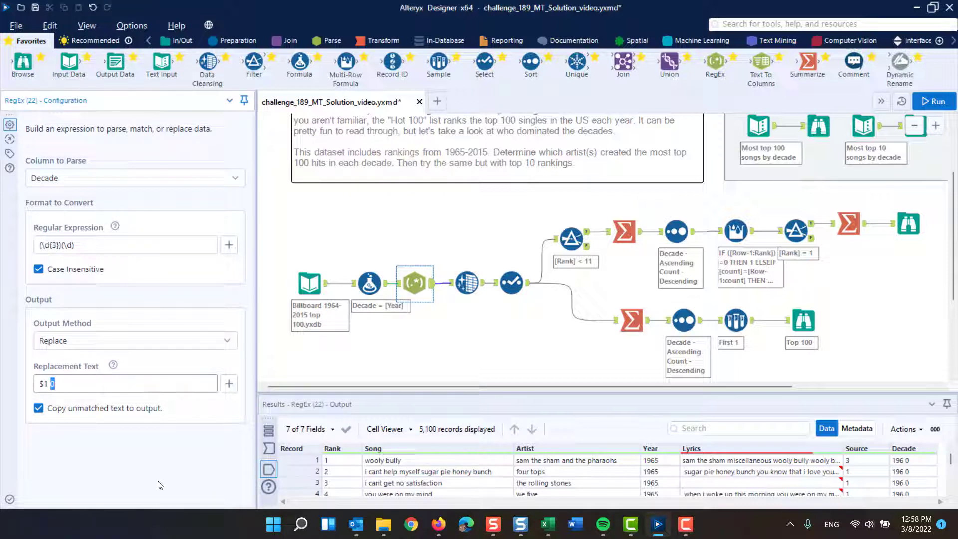
{"action": "left_click", "coordinate": [75, 382]}
{"action": "type", "text": "0000"}
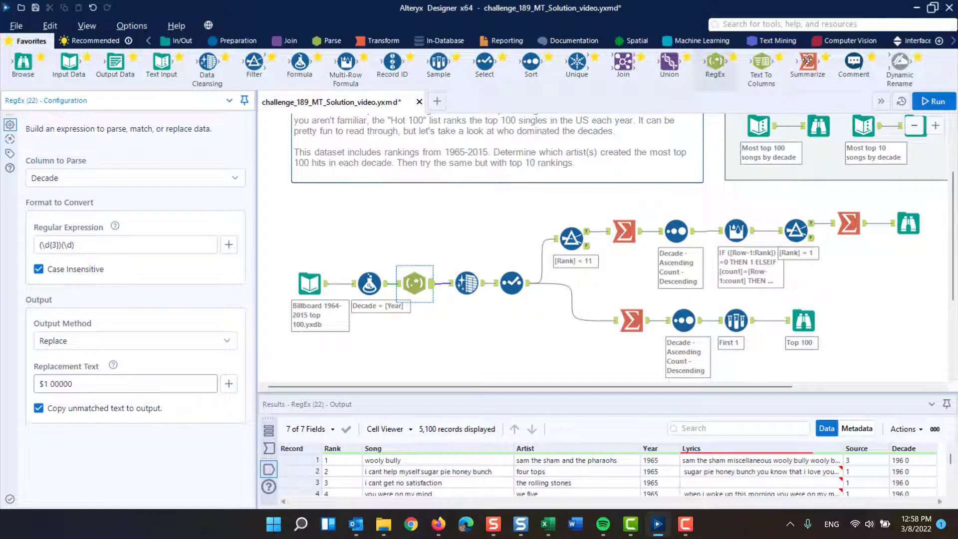
{"action": "left_click", "coordinate": [935, 102]}
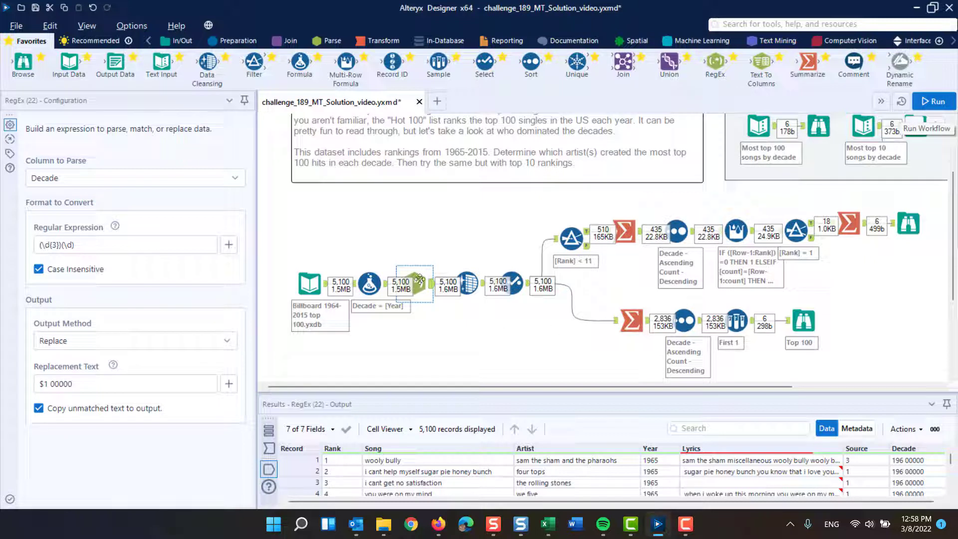
Step: Change the RegEx replacement text to "$1 $2 0" to include the second group, and run the workflow
{"action": "left_click", "coordinate": [73, 383]}
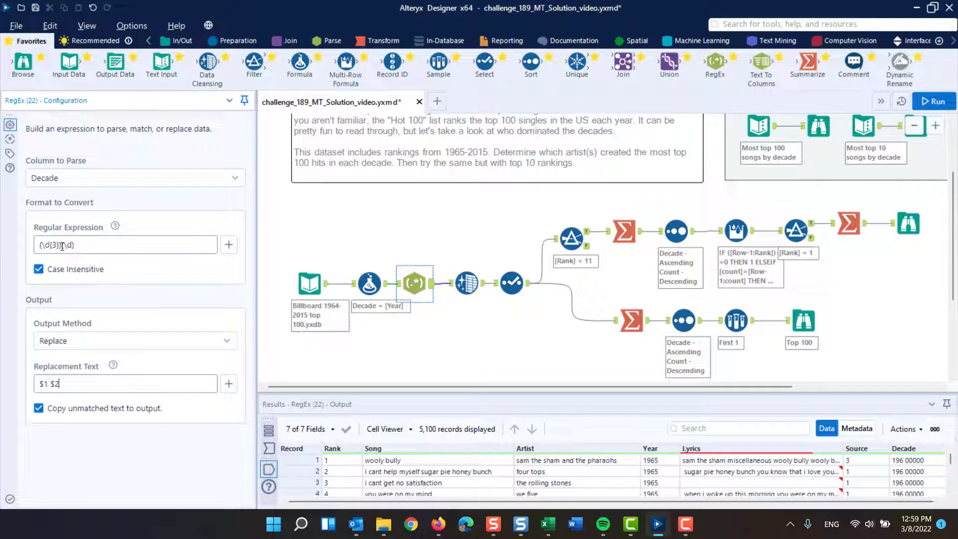
{"action": "left_click_drag", "start_coordinate": [62, 245], "coordinate": [84, 249]}
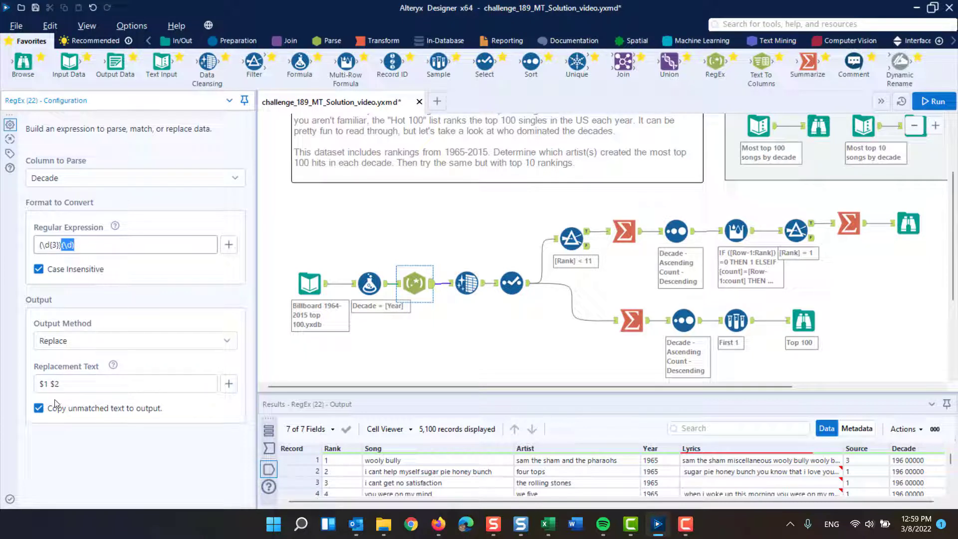
{"action": "left_click", "coordinate": [79, 385]}
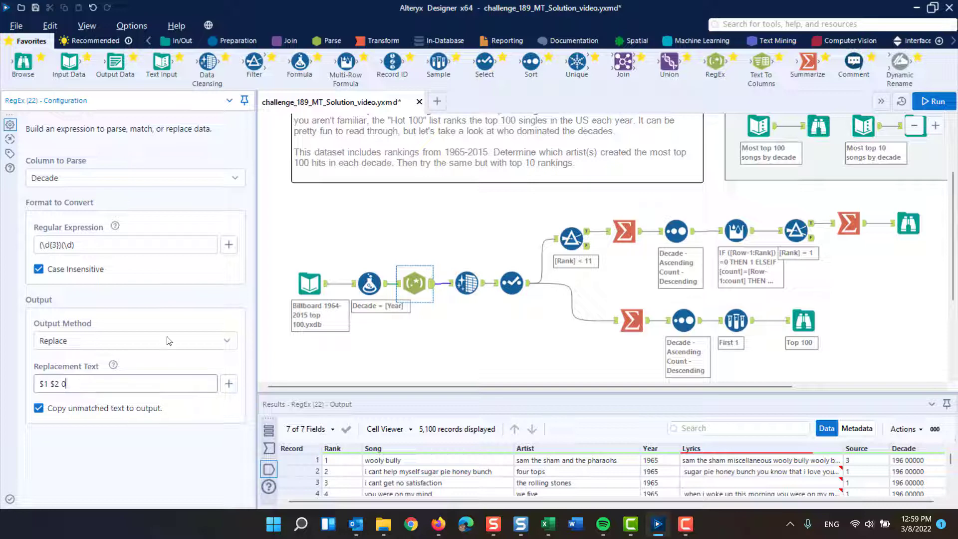
{"action": "left_click", "coordinate": [930, 102]}
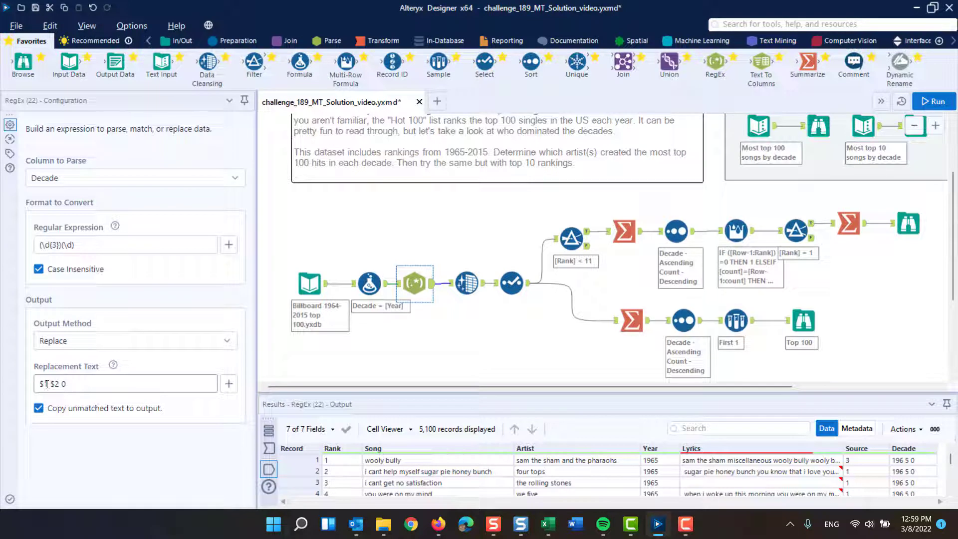
Step: Remove the space before the zero so the RegEx replacement text reads "$1 $20", and run the workflow
{"action": "left_click", "coordinate": [47, 383]}
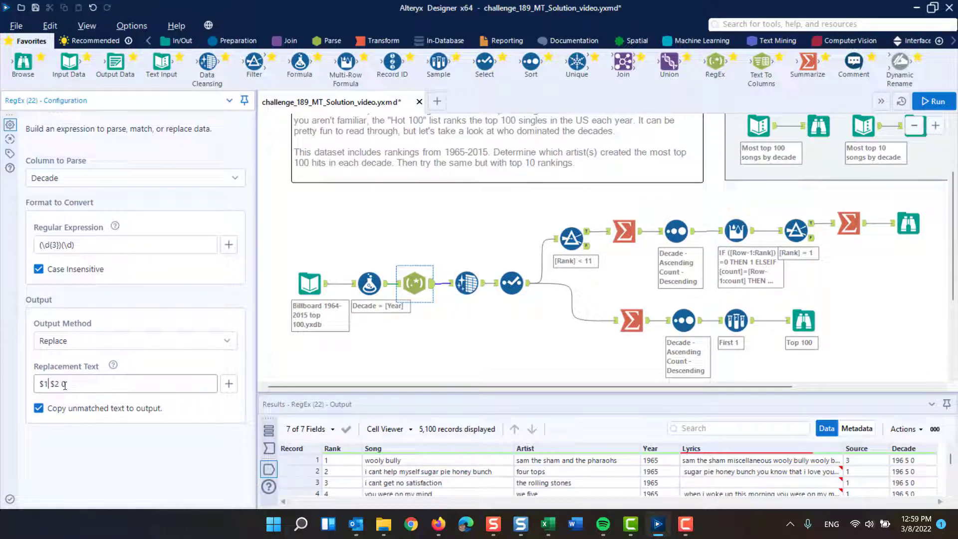
{"action": "left_click", "coordinate": [65, 383]}
{"action": "left_click", "coordinate": [933, 102]}
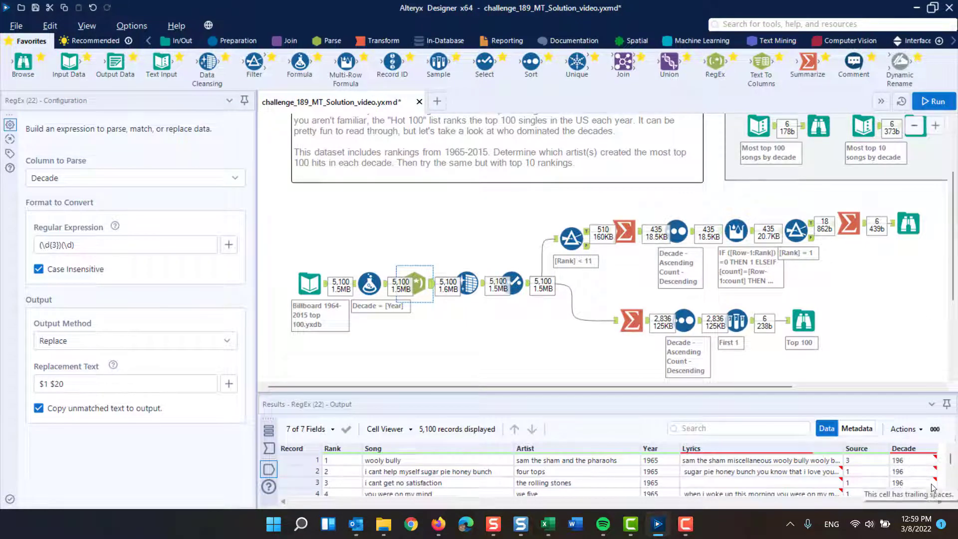
Step: Change the RegEx replacement text to "$1$2 0", with no space between the two groups, and run the workflow
{"action": "left_click", "coordinate": [59, 385]}
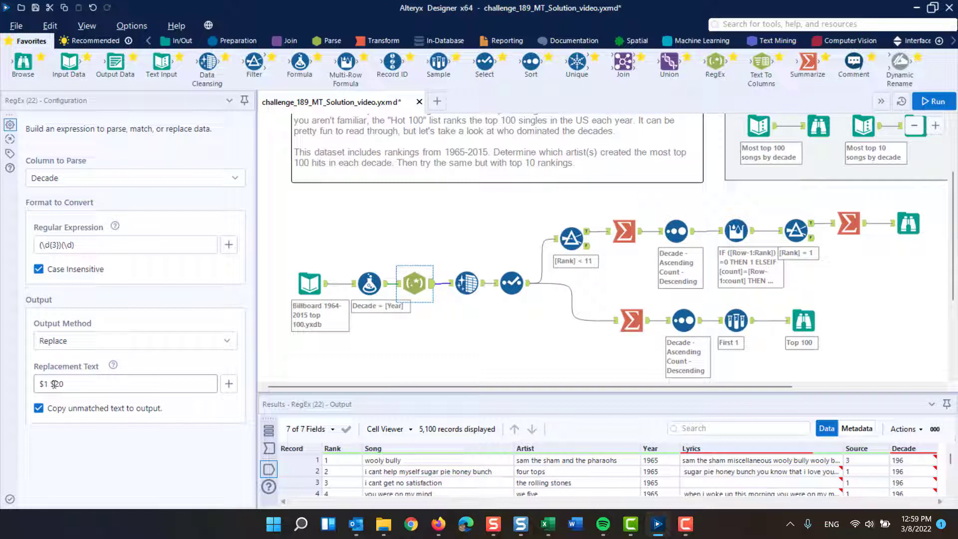
{"action": "left_click", "coordinate": [131, 241]}
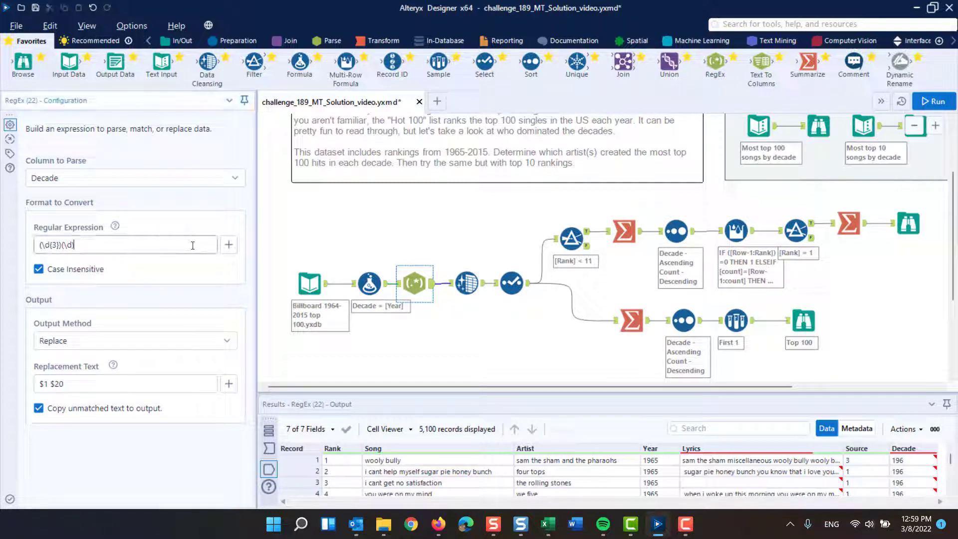
{"action": "left_click", "coordinate": [56, 389]}
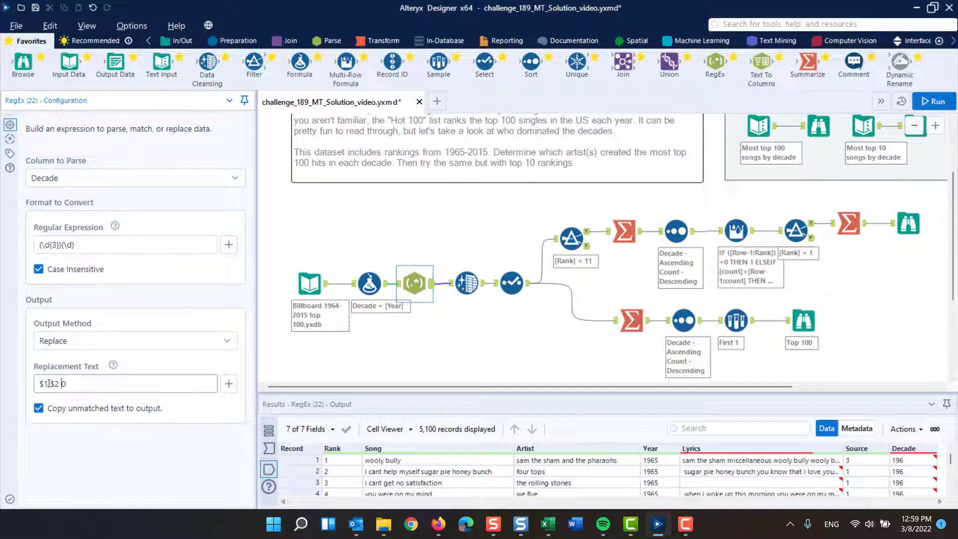
{"action": "key", "text": "BackSpace"}
{"action": "left_click", "coordinate": [936, 102]}
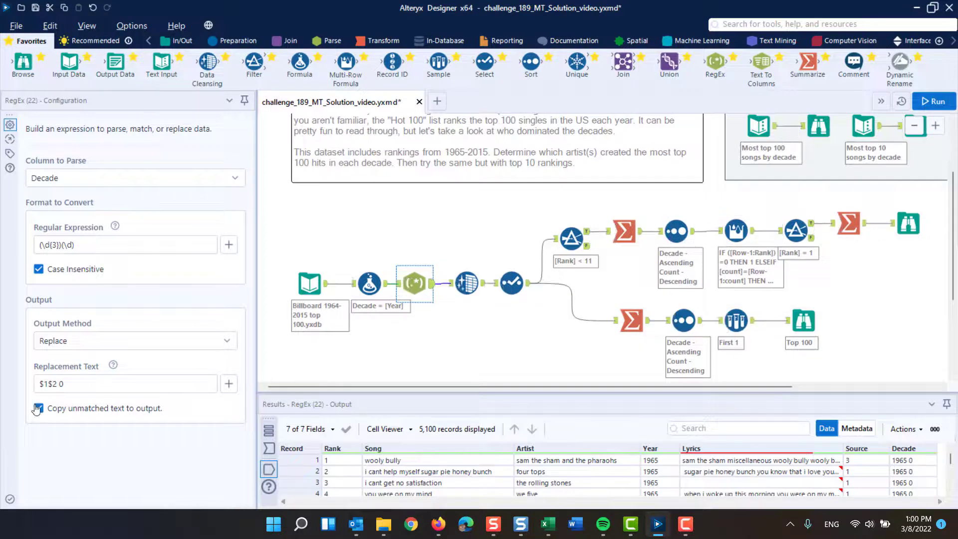
Step: Insert several spaces between $1 and $2 in the RegEx replacement text and run the workflow
{"action": "left_click", "coordinate": [50, 388]}
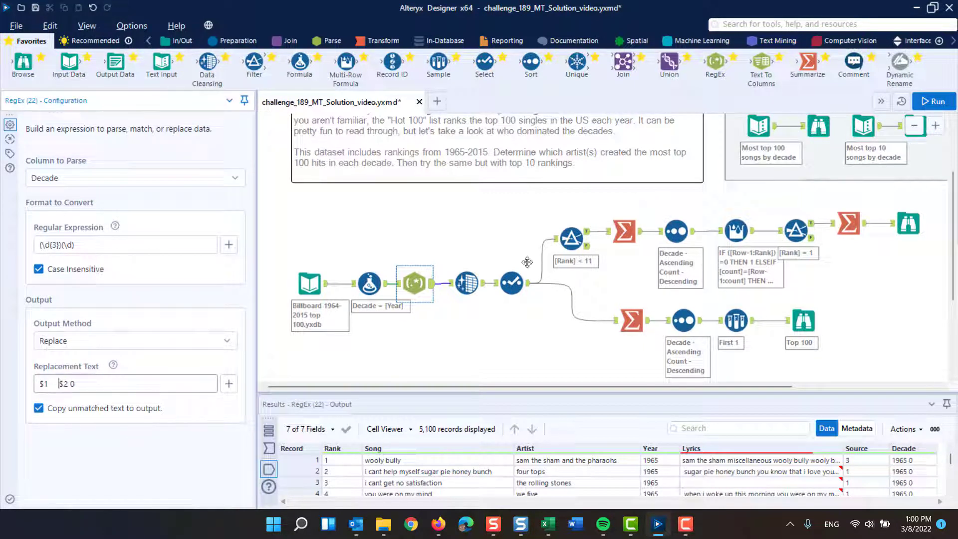
{"action": "left_click", "coordinate": [937, 102]}
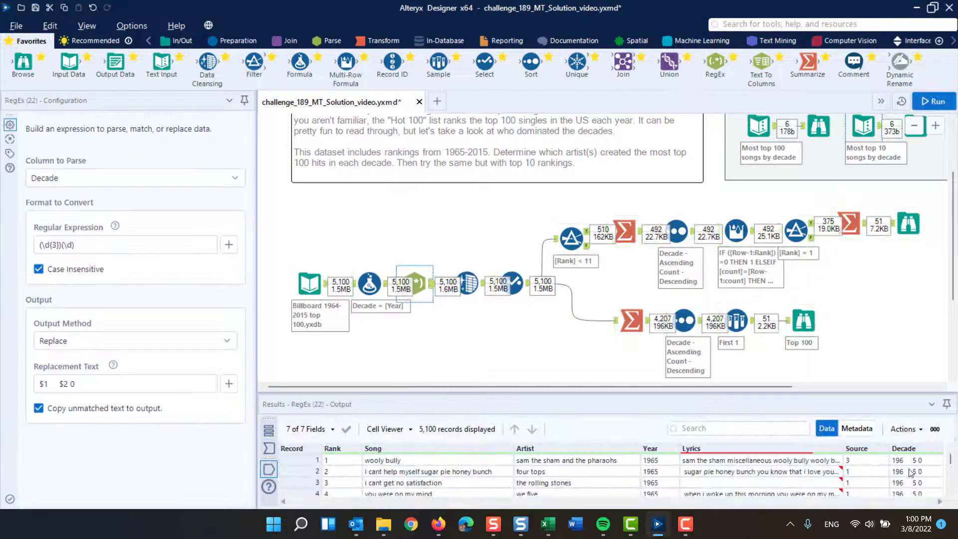
Step: Change the RegEx replacement text to "$2$2 0" so the second group is used twice, and run the workflow
{"action": "left_click", "coordinate": [61, 383]}
{"action": "key", "text": "BackSpace"}
{"action": "key", "text": "BackSpace"}
{"action": "key", "text": "BackSpace"}
{"action": "key", "text": "BackSpace"}
{"action": "key", "text": "BackSpace"}
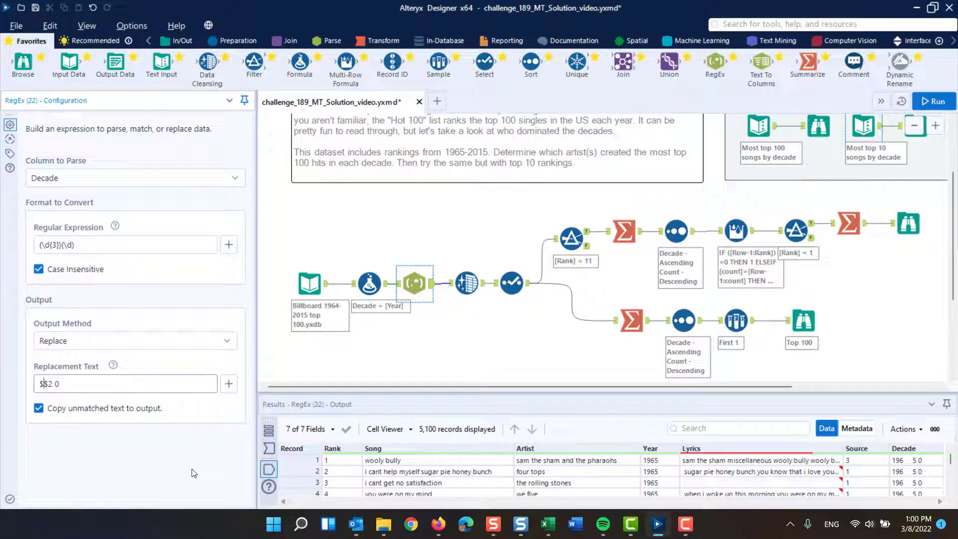
{"action": "type", "text": "2"}
{"action": "left_click", "coordinate": [933, 102]}
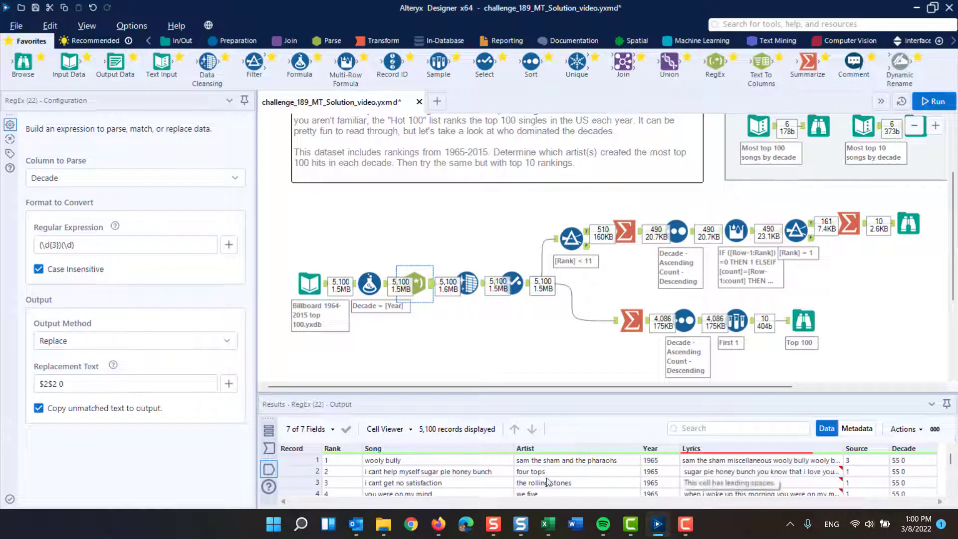
Step: Change the RegEx replacement text to "$1$1 $2 0000", with two spaces before the second group, and run the workflow
{"action": "left_click", "coordinate": [48, 384]}
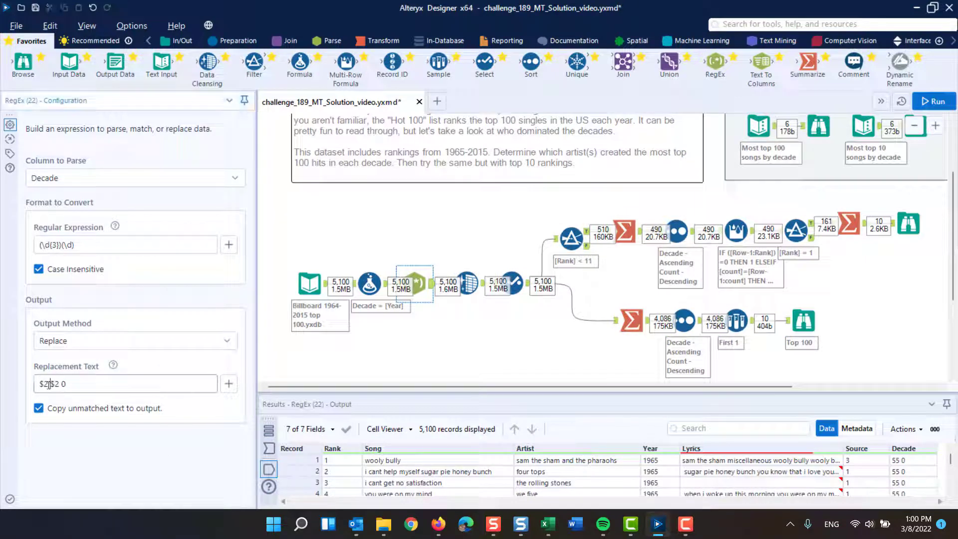
{"action": "key", "text": "Left"}
{"action": "key", "text": "BackSpace"}
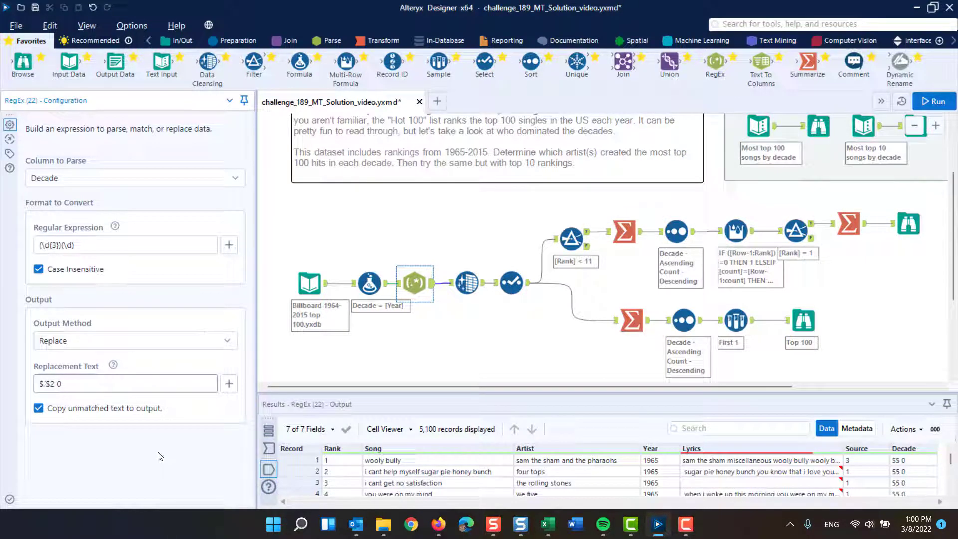
{"action": "type", "text": "1 $1"}
{"action": "key", "text": "BackSpace"}
{"action": "left_click_drag", "start_coordinate": [59, 383], "coordinate": [63, 381]}
{"action": "left_click", "coordinate": [932, 99]}
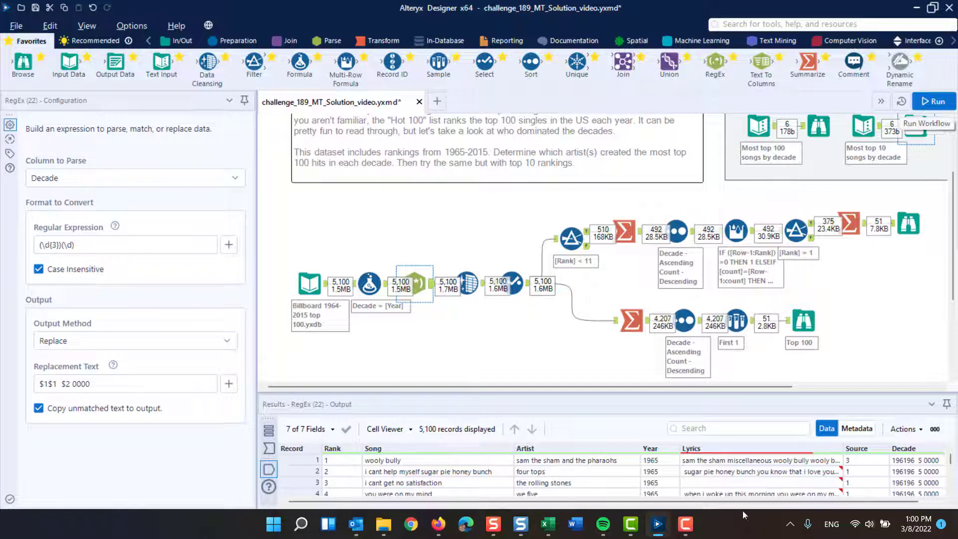
Step: Reduce the RegEx replacement text to "$1 0" and run the workflow
{"action": "left_click", "coordinate": [49, 384]}
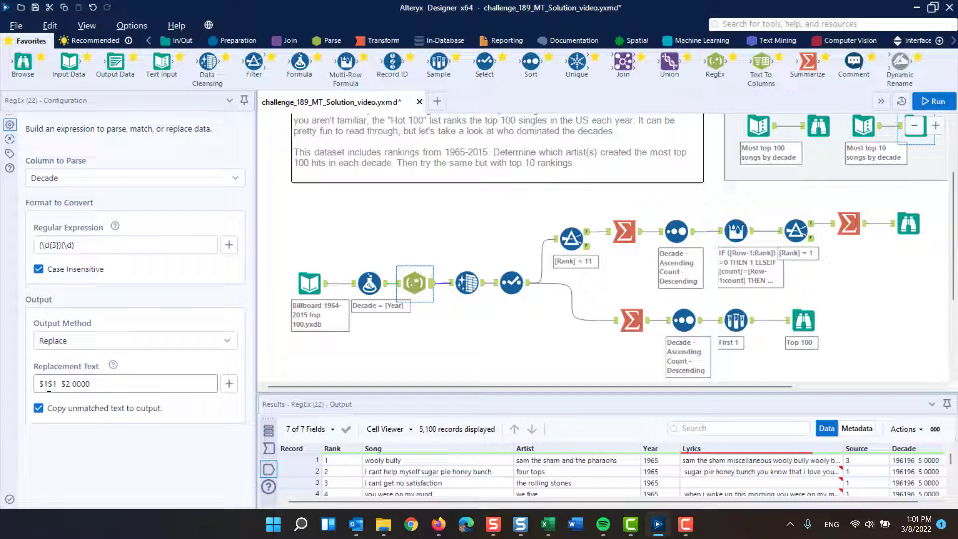
{"action": "left_click", "coordinate": [167, 487]}
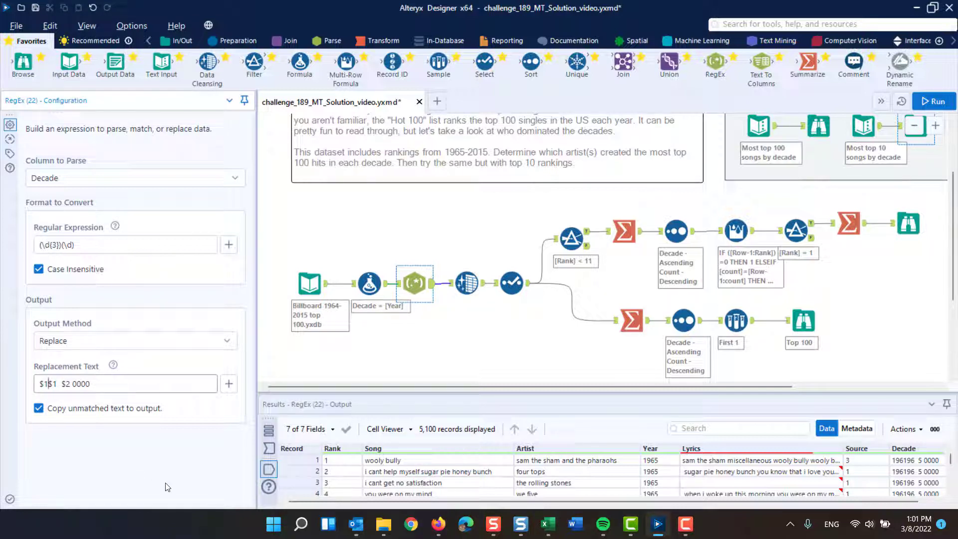
{"action": "key", "text": "BackSpace"}
{"action": "key", "text": "BackSpace"}
{"action": "key", "text": "Delete"}
{"action": "key", "text": "Delete"}
{"action": "key", "text": "Delete"}
{"action": "key", "text": "Delete"}
{"action": "key", "text": "Delete"}
{"action": "key", "text": "Delete"}
{"action": "left_click", "coordinate": [935, 102]}
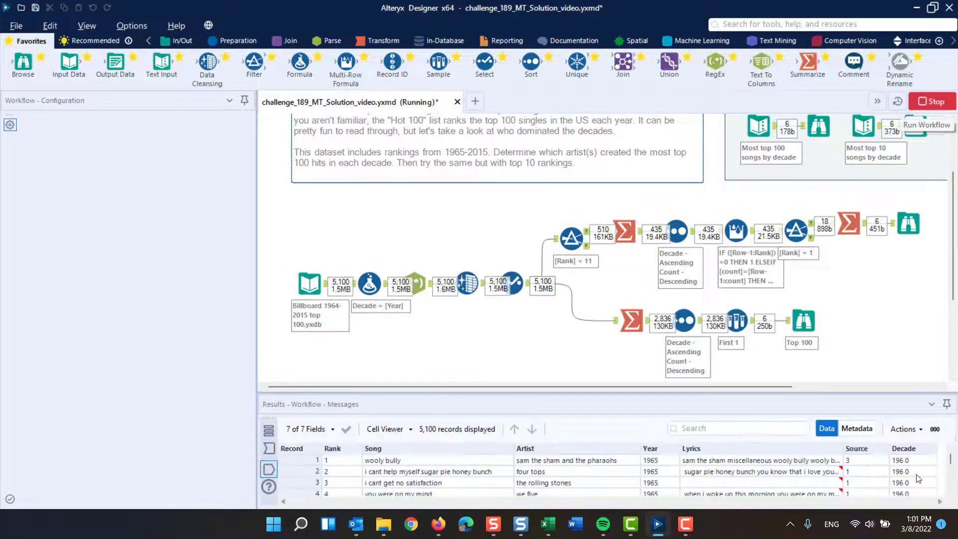
Step: Check the Decade values in the RegEx output and review the Data Cleansing tool's settings and results
{"action": "scroll", "coordinate": [915, 468], "scroll_direction": "down", "scroll_amount": 5}
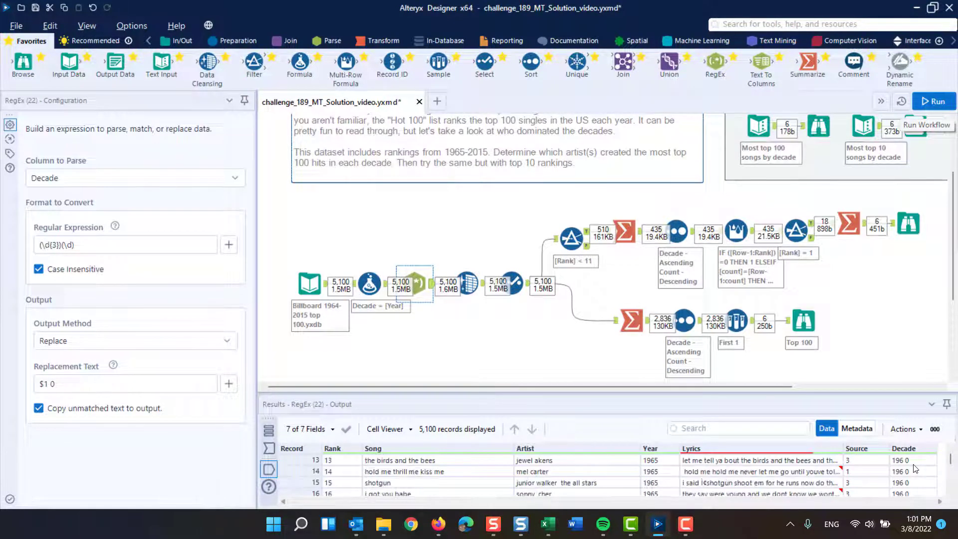
{"action": "scroll", "coordinate": [952, 463], "scroll_direction": "up", "scroll_amount": 5}
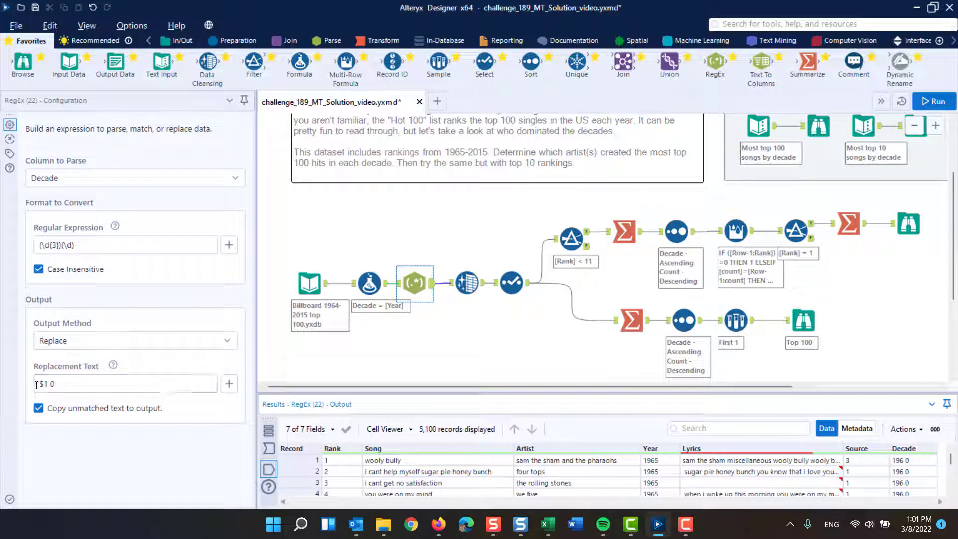
{"action": "left_click", "coordinate": [466, 283]}
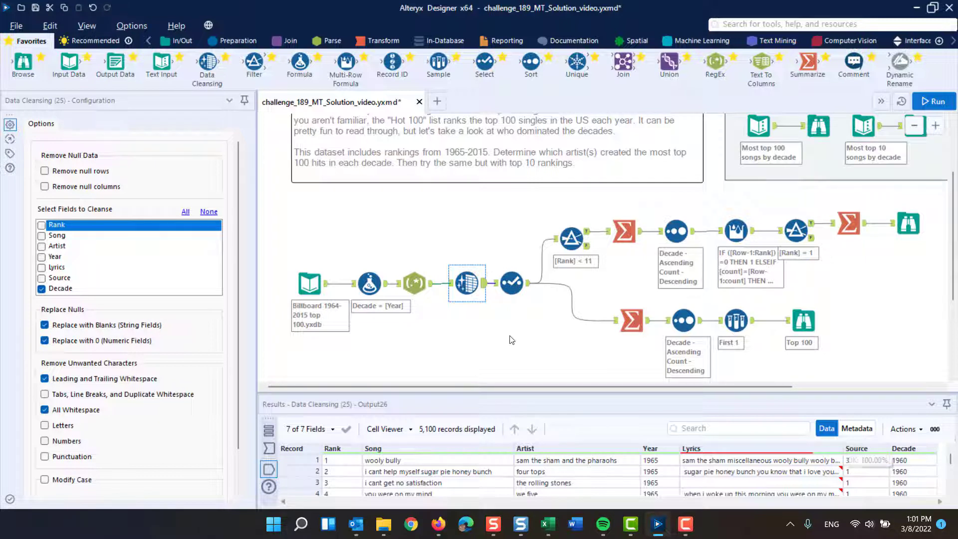
Step: Exclude the Song, Lyrics and Source fields in the Select tool and run the workflow
{"action": "left_click", "coordinate": [508, 277]}
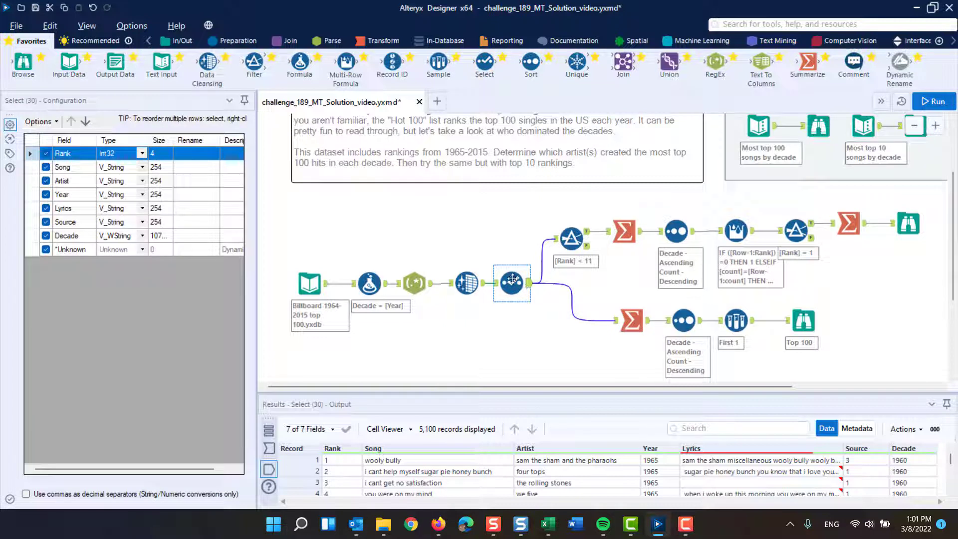
{"action": "left_click", "coordinate": [46, 166]}
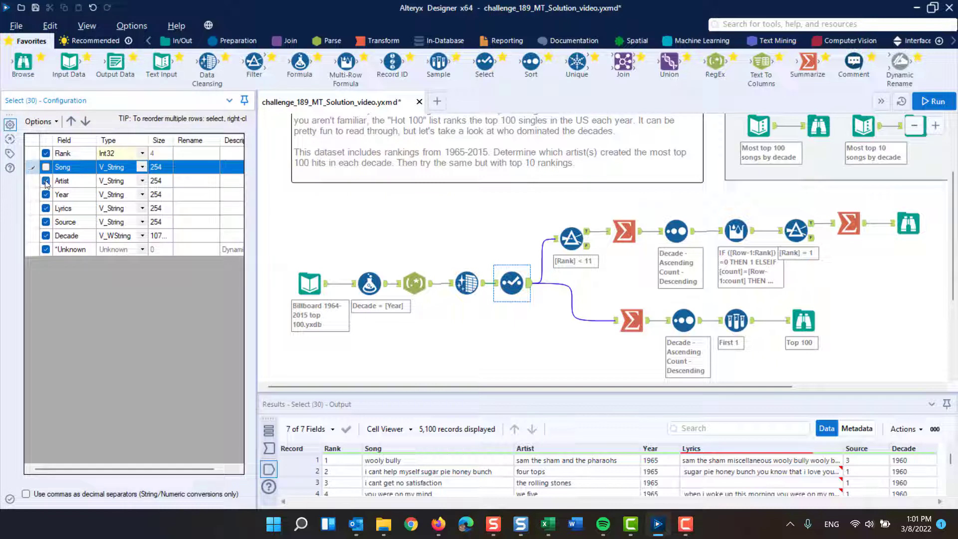
{"action": "left_click", "coordinate": [45, 208]}
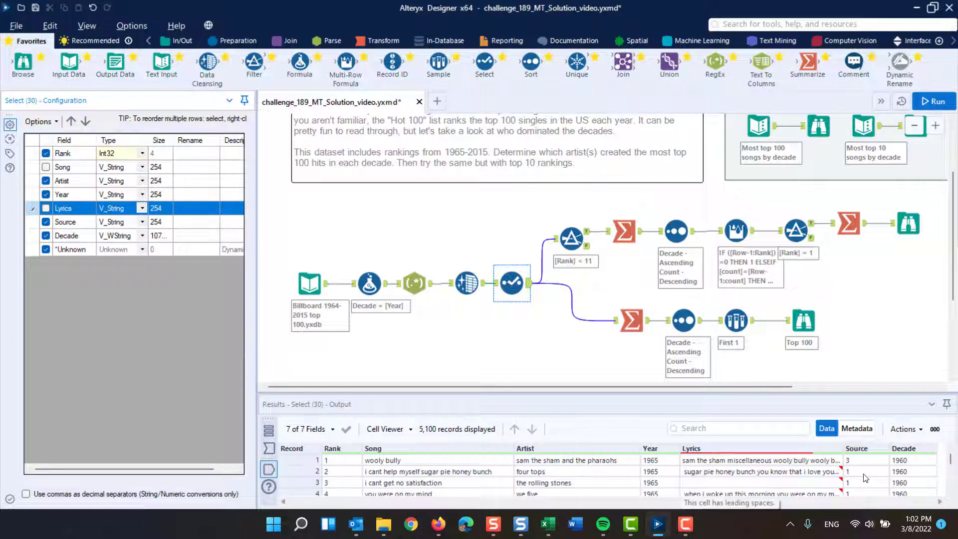
{"action": "scroll", "coordinate": [864, 477], "scroll_direction": "down", "scroll_amount": 4}
{"action": "scroll", "coordinate": [864, 478], "scroll_direction": "up", "scroll_amount": 4}
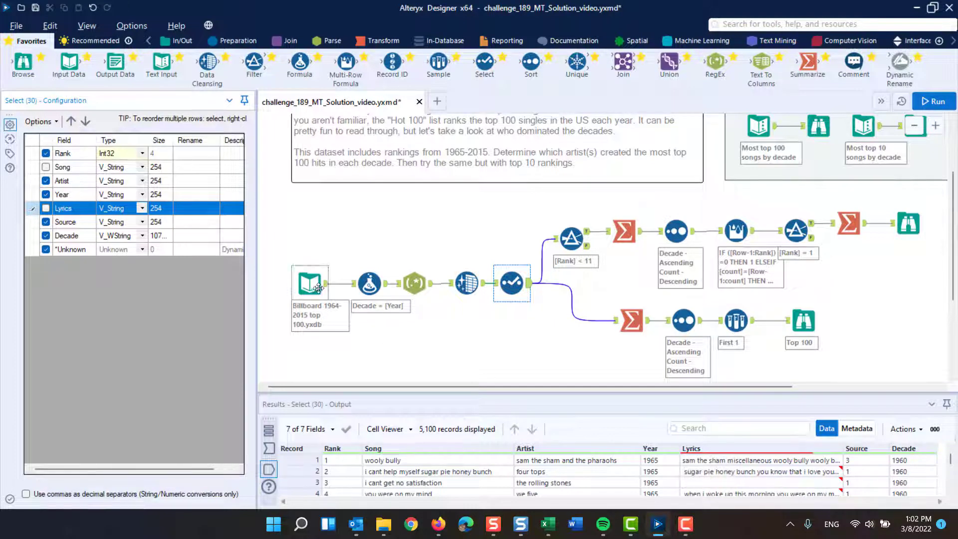
{"action": "left_click", "coordinate": [46, 222]}
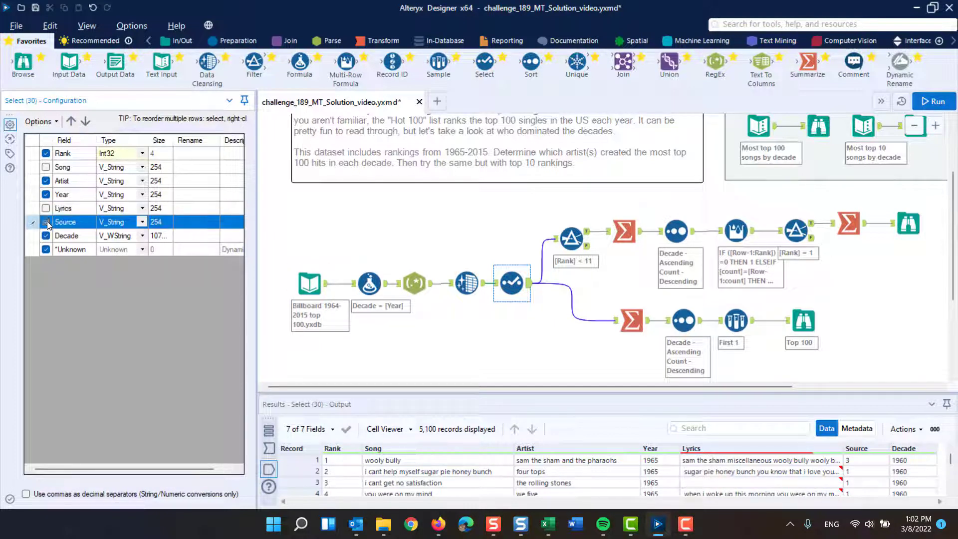
{"action": "left_click", "coordinate": [934, 103]}
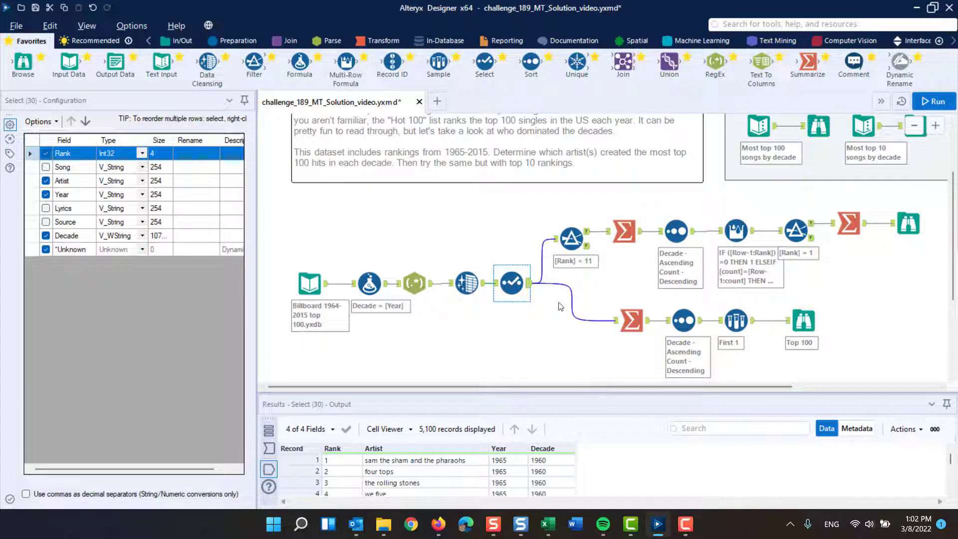
Step: Review the [Rank] < 11 filter, then exclude the Year field in the Select tool and run the workflow
{"action": "left_click", "coordinate": [570, 234]}
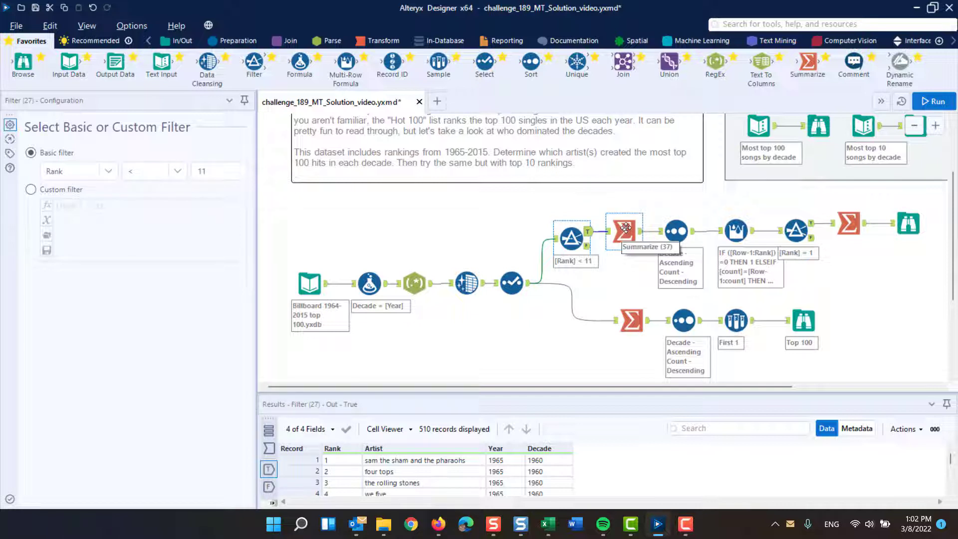
{"action": "left_click", "coordinate": [512, 282]}
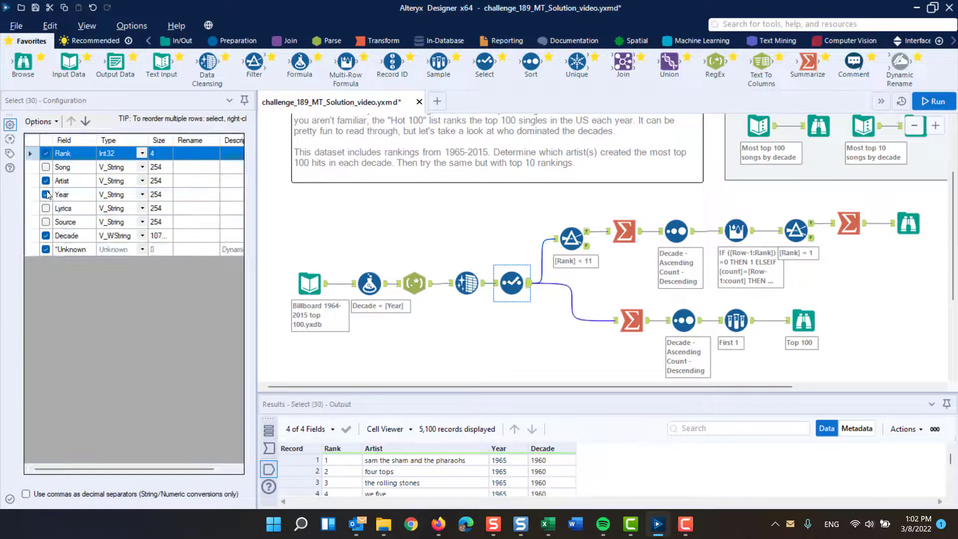
{"action": "left_click", "coordinate": [45, 194]}
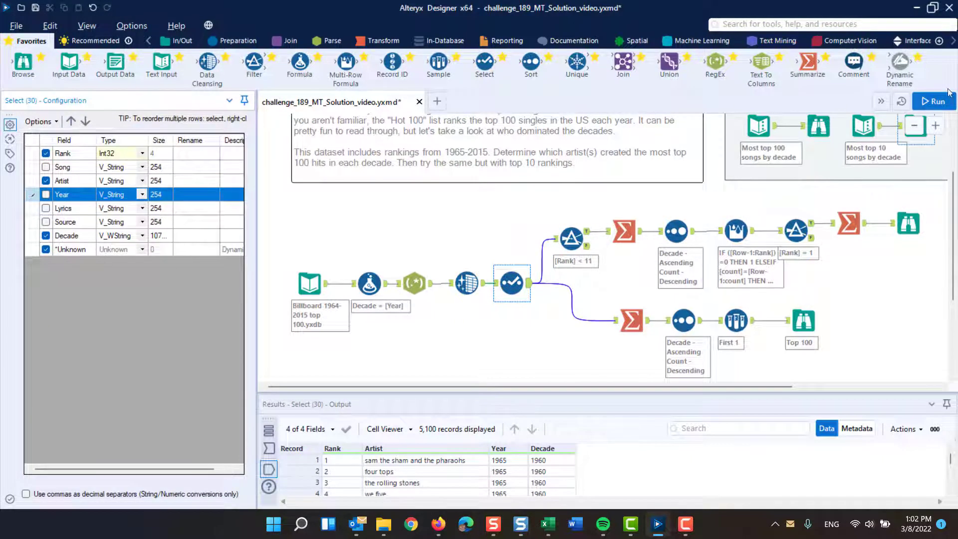
{"action": "left_click", "coordinate": [938, 102]}
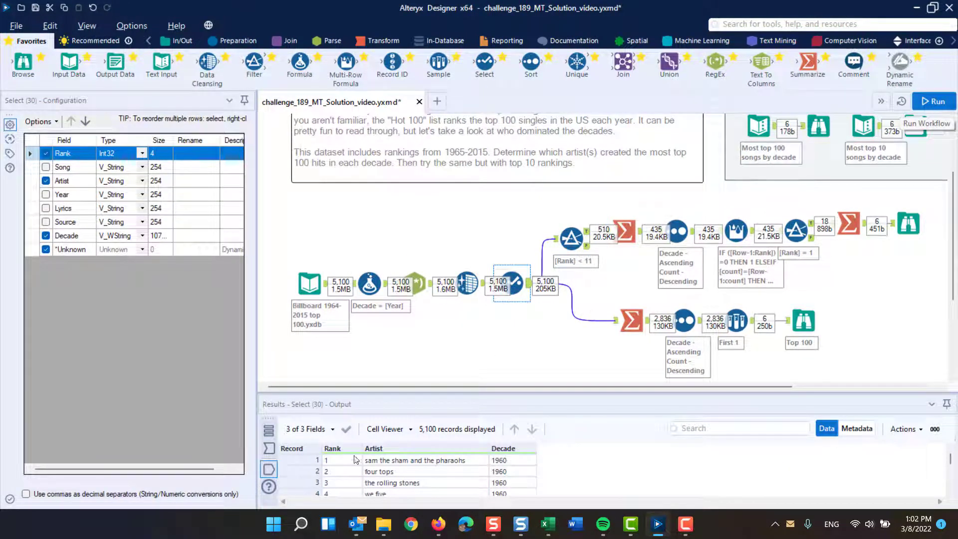
Step: Review the Summarize tool's grouping and count actions and the Sort tool's field orders in the top 10 branch
{"action": "left_click", "coordinate": [623, 231]}
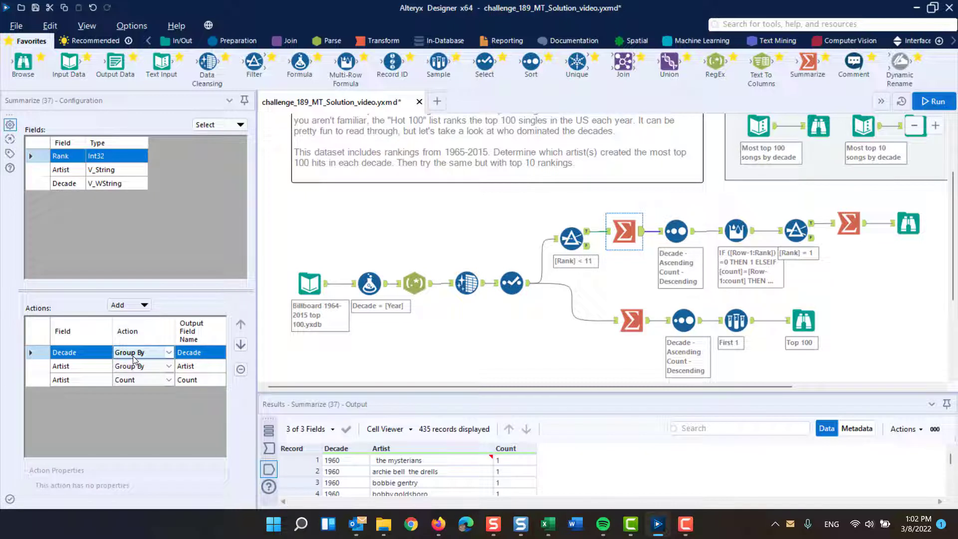
{"action": "left_click", "coordinate": [134, 369]}
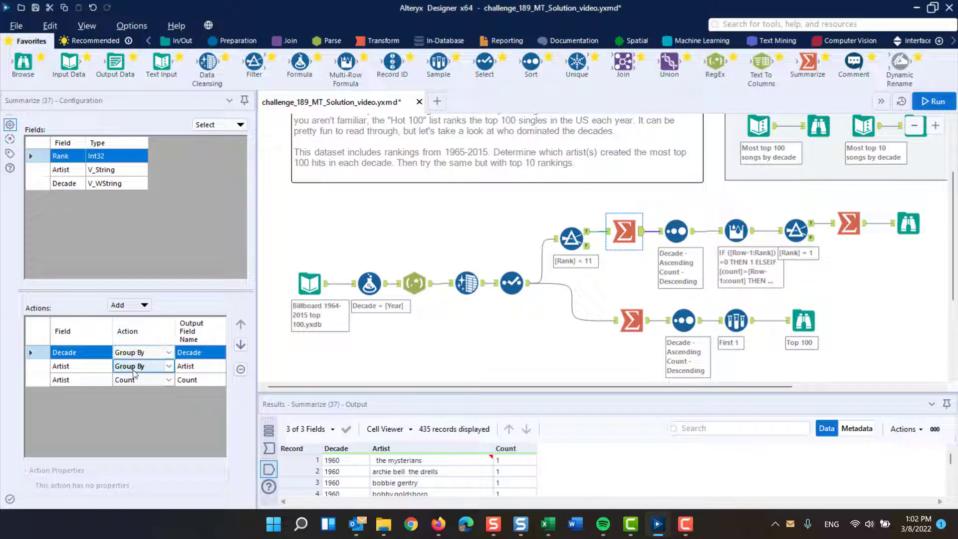
{"action": "left_click", "coordinate": [132, 381]}
{"action": "left_click", "coordinate": [684, 234]}
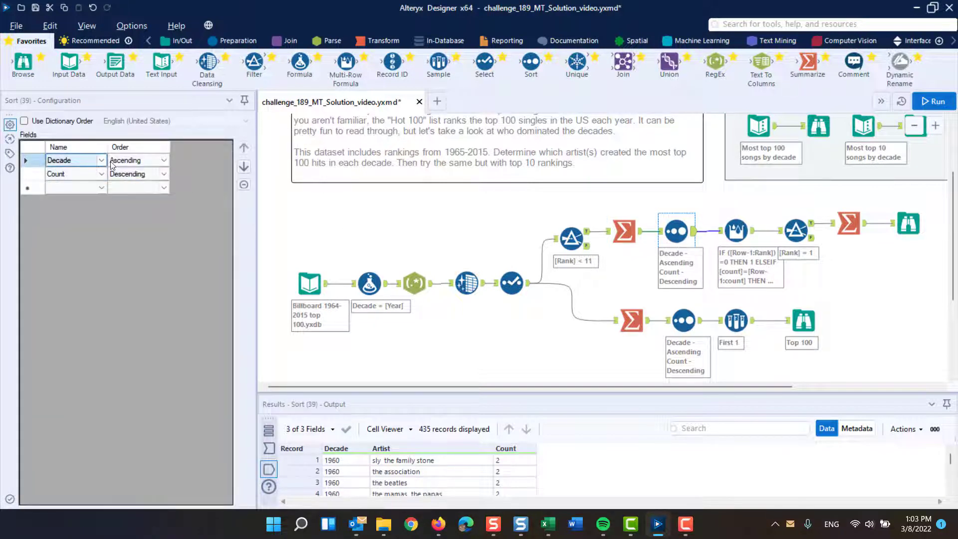
{"action": "left_click", "coordinate": [134, 174]}
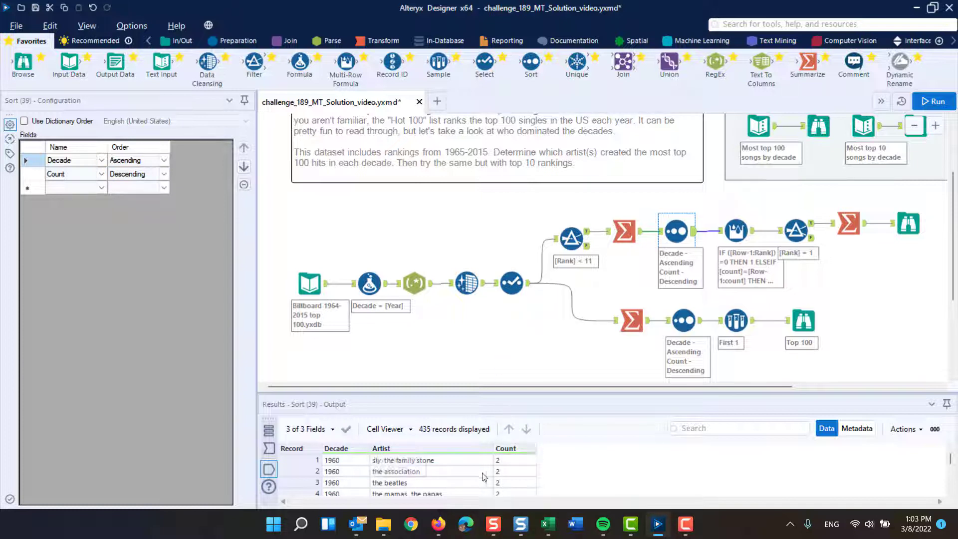
Step: Open the Multi-Row Formula tool, enlarge its results and compare the Count and Rank values of the first two records
{"action": "left_click", "coordinate": [733, 230]}
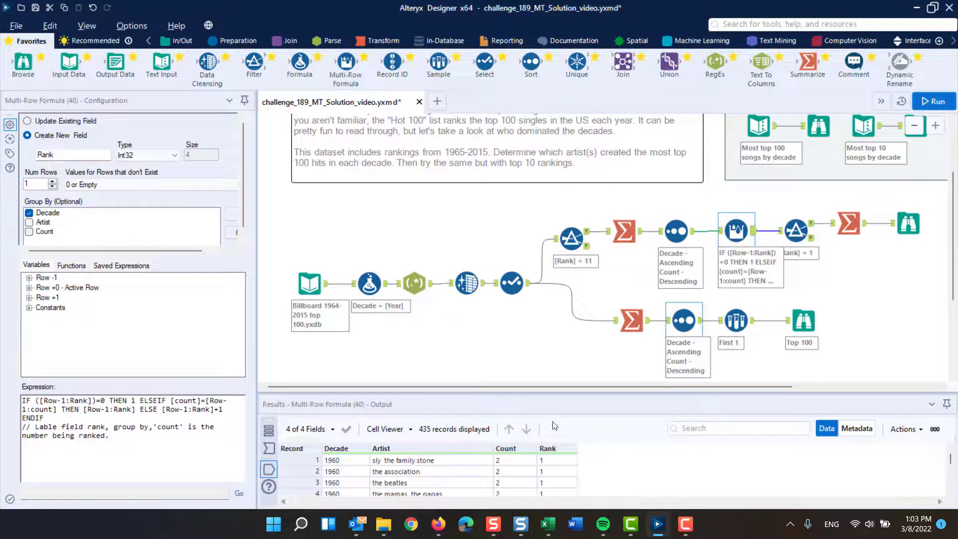
{"action": "left_click_drag", "start_coordinate": [557, 394], "coordinate": [517, 294]}
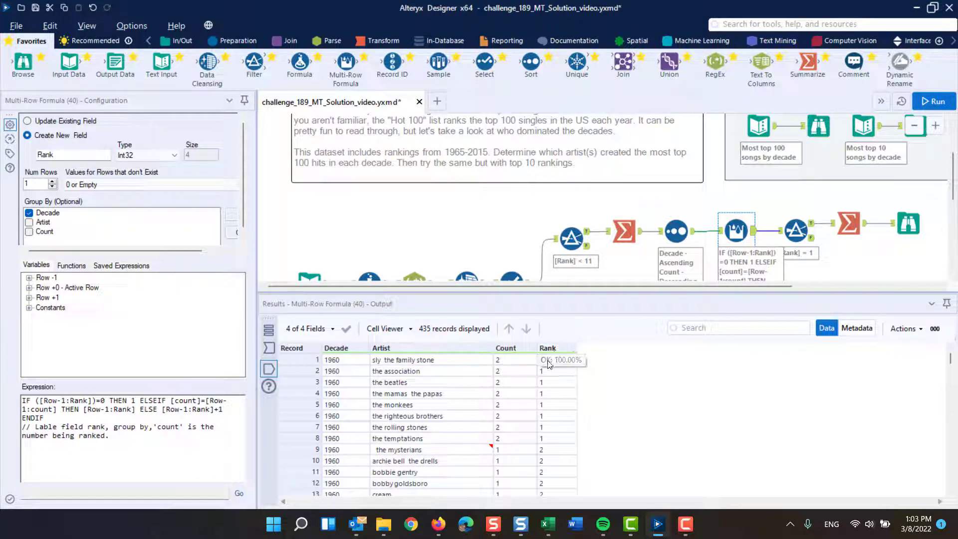
{"action": "left_click", "coordinate": [508, 373]}
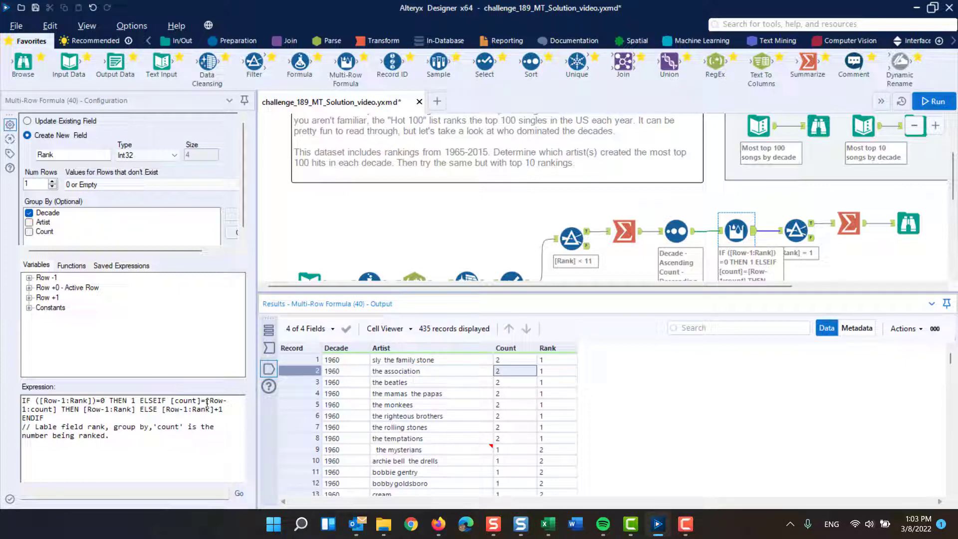
{"action": "left_click", "coordinate": [503, 359]}
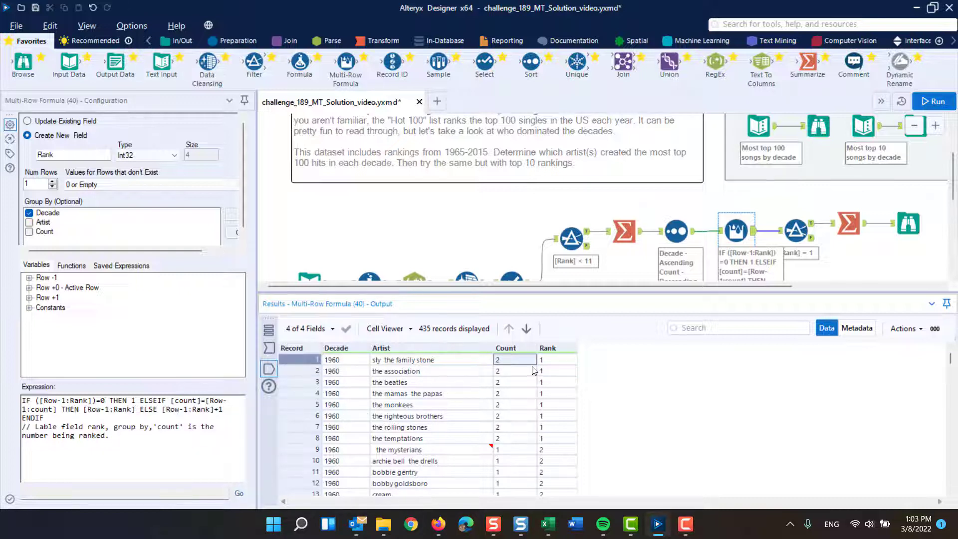
{"action": "left_click", "coordinate": [557, 371]}
{"action": "left_click", "coordinate": [560, 360]}
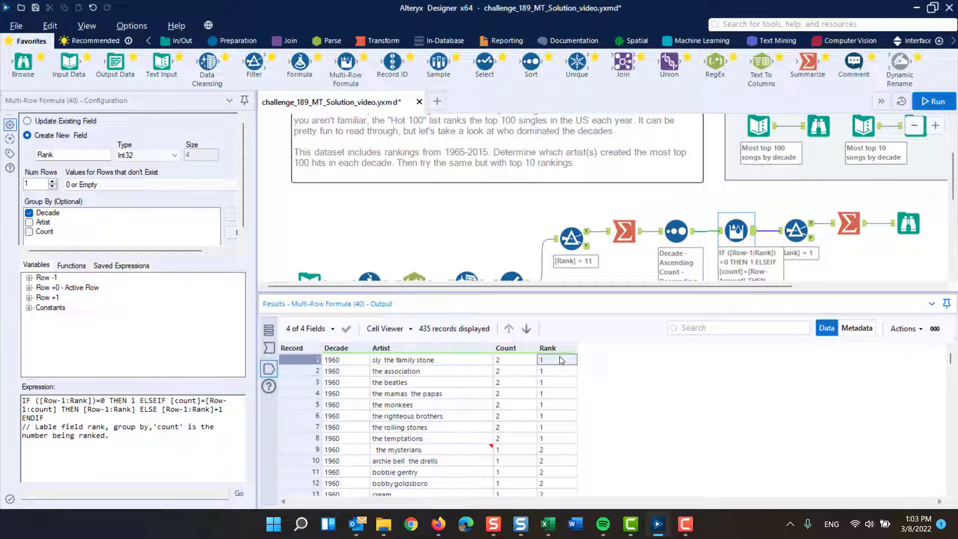
{"action": "left_click", "coordinate": [562, 373]}
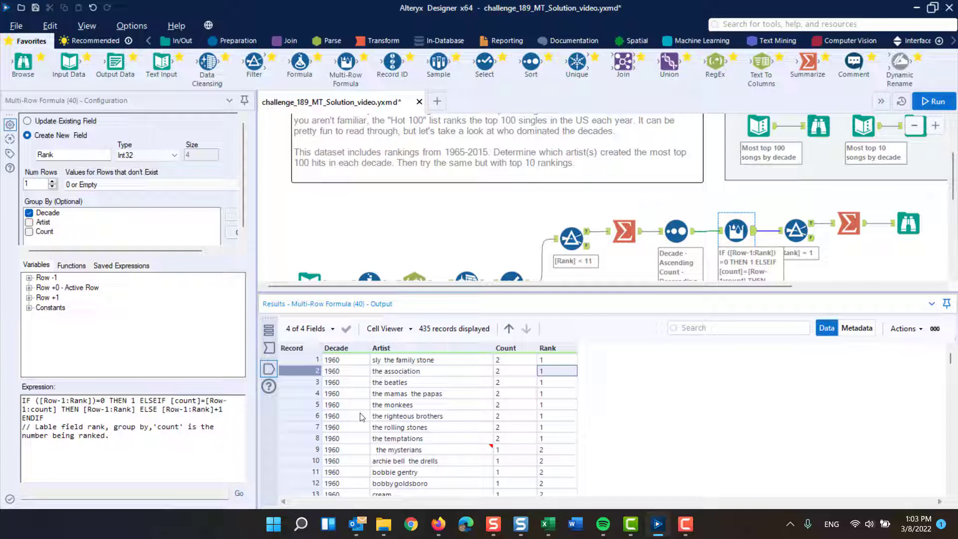
Step: Examine how Rank changes when Count drops at record 9 and across the 1960 and 1970 decade groups
{"action": "left_click", "coordinate": [550, 451]}
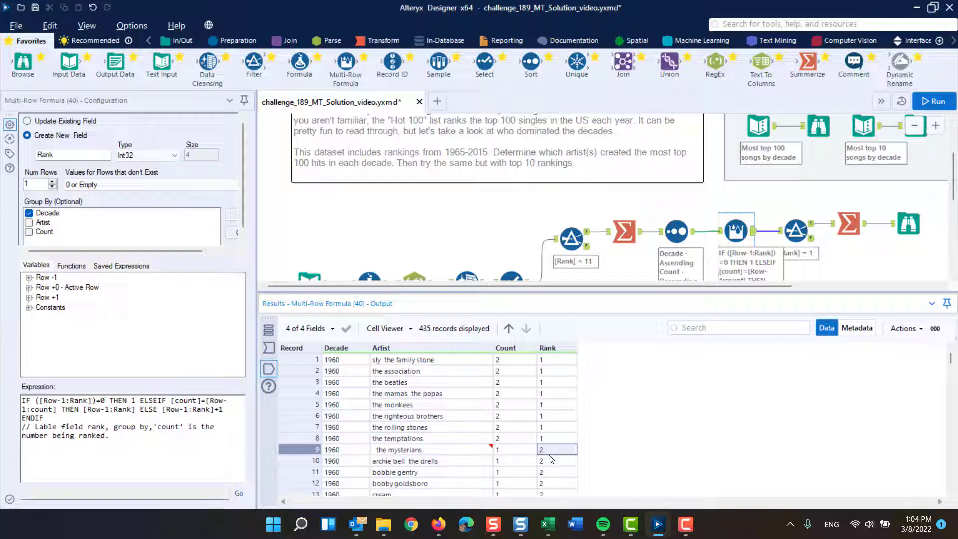
{"action": "scroll", "coordinate": [551, 459], "scroll_direction": "down", "scroll_amount": 11}
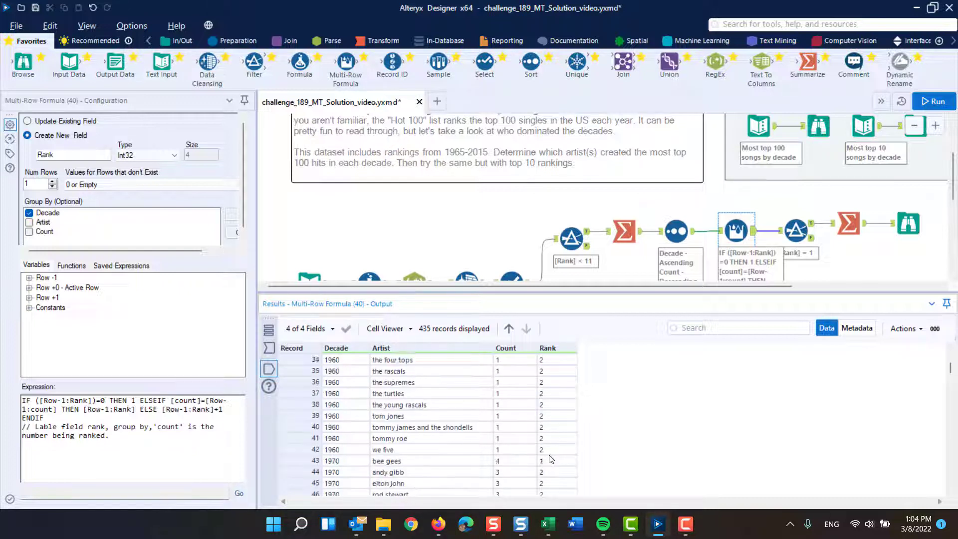
{"action": "scroll", "coordinate": [551, 459], "scroll_direction": "down", "scroll_amount": 13}
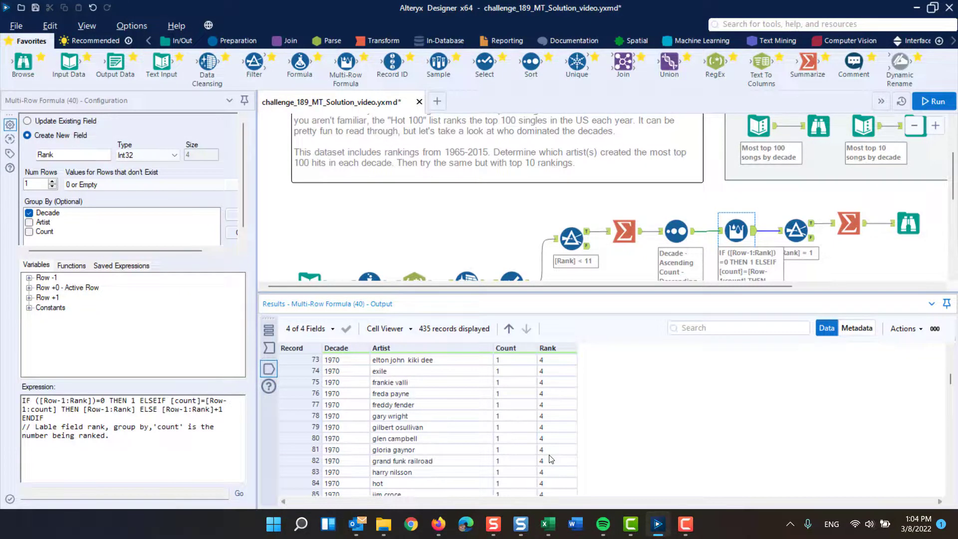
{"action": "scroll", "coordinate": [550, 459], "scroll_direction": "up", "scroll_amount": 14}
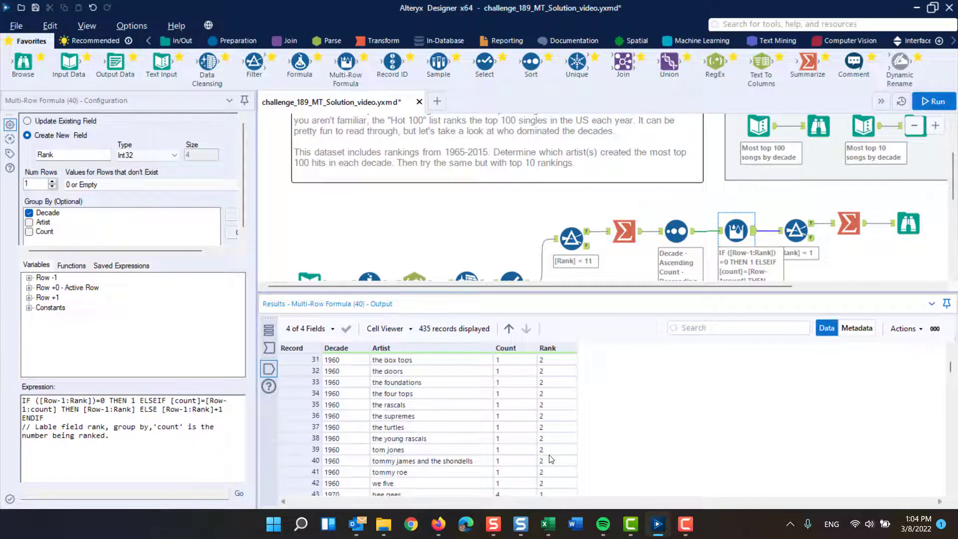
Step: Compare the Rank values of the first eight records with record 9 in the Multi-Row Formula output
{"action": "scroll", "coordinate": [550, 459], "scroll_direction": "up", "scroll_amount": 10}
{"action": "left_click", "coordinate": [550, 449]}
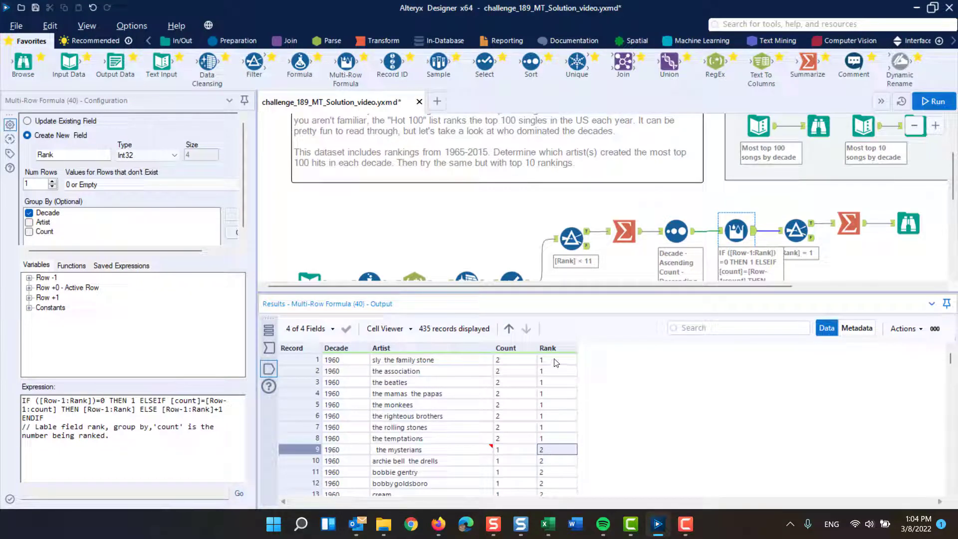
{"action": "left_click_drag", "start_coordinate": [555, 360], "coordinate": [556, 440]}
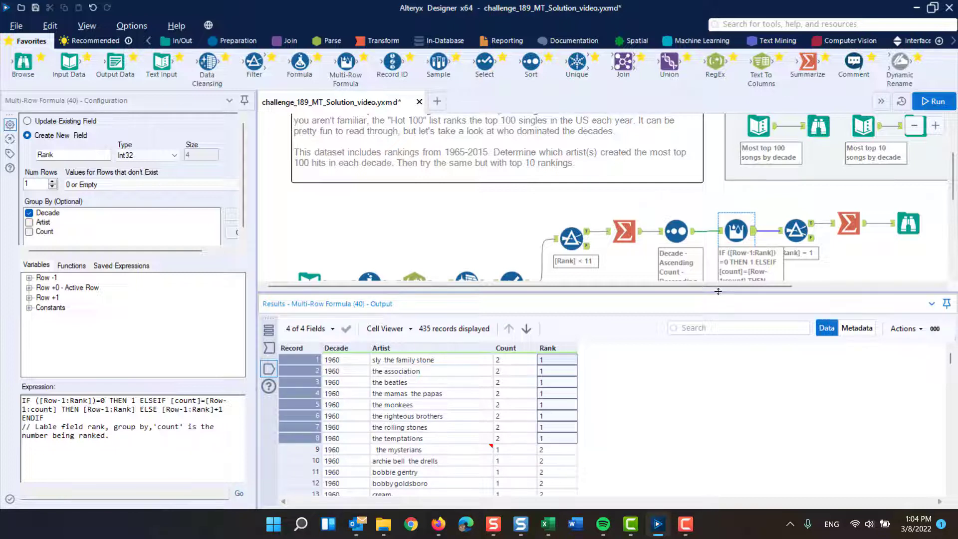
Step: Review the [Rank] = 1 filter in the top 10 branch and look through its True output
{"action": "left_click_drag", "start_coordinate": [707, 283], "coordinate": [777, 284]}
{"action": "left_click", "coordinate": [702, 229]}
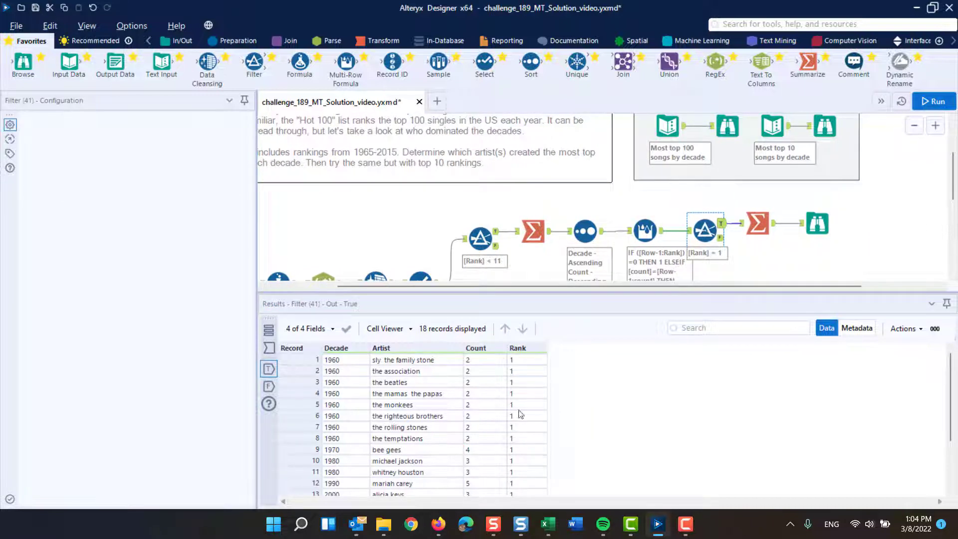
{"action": "scroll", "coordinate": [523, 380], "scroll_direction": "down", "scroll_amount": 2}
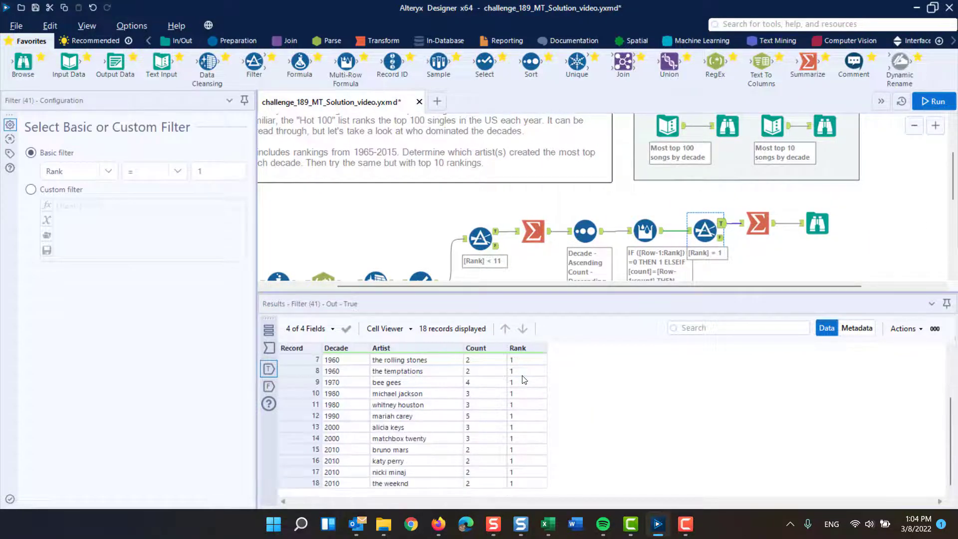
{"action": "scroll", "coordinate": [524, 380], "scroll_direction": "up", "scroll_amount": 2}
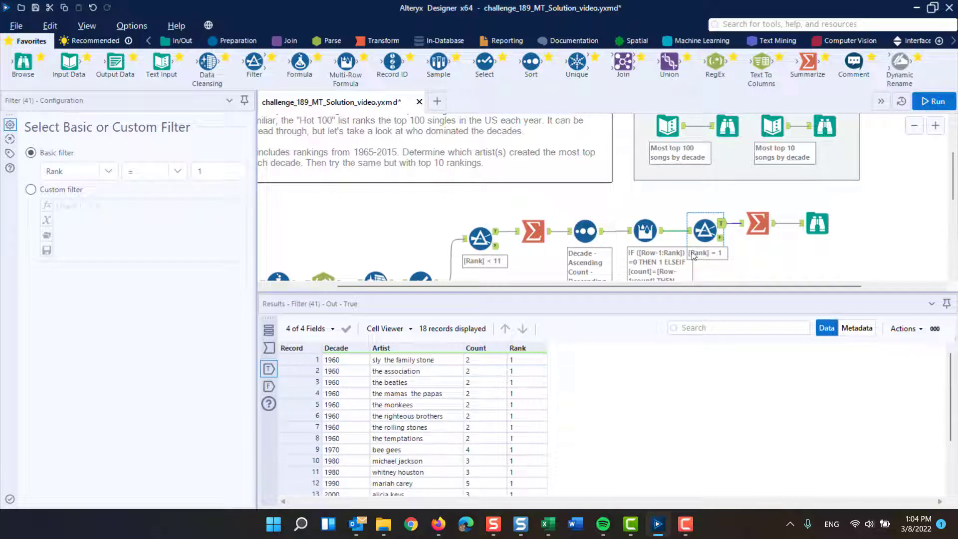
Step: Open the Summarize tool after the [Rank] = 1 filter, widen its Concat_Artist results column and check the artists and Avg_Count per decade
{"action": "left_click", "coordinate": [755, 222]}
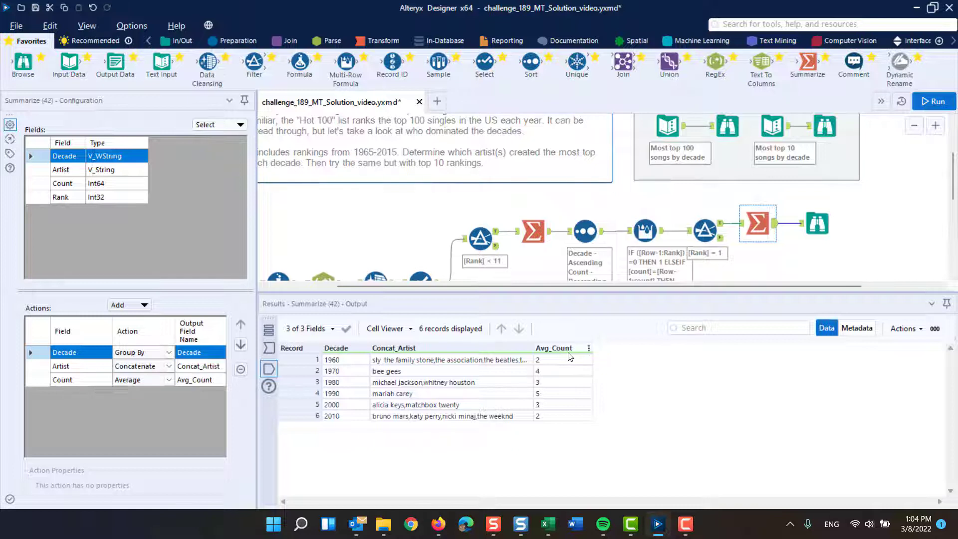
{"action": "left_click_drag", "start_coordinate": [530, 348], "coordinate": [788, 349]}
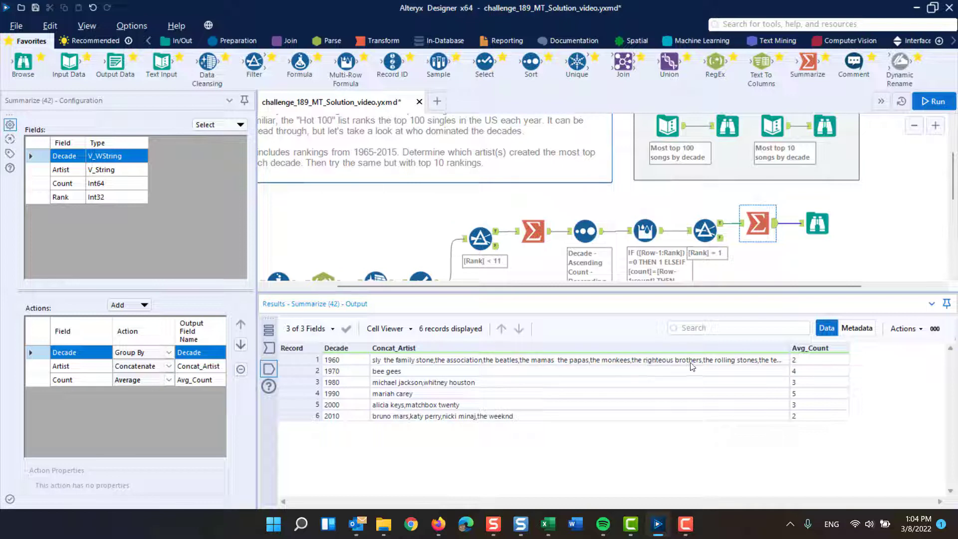
{"action": "left_click", "coordinate": [812, 361]}
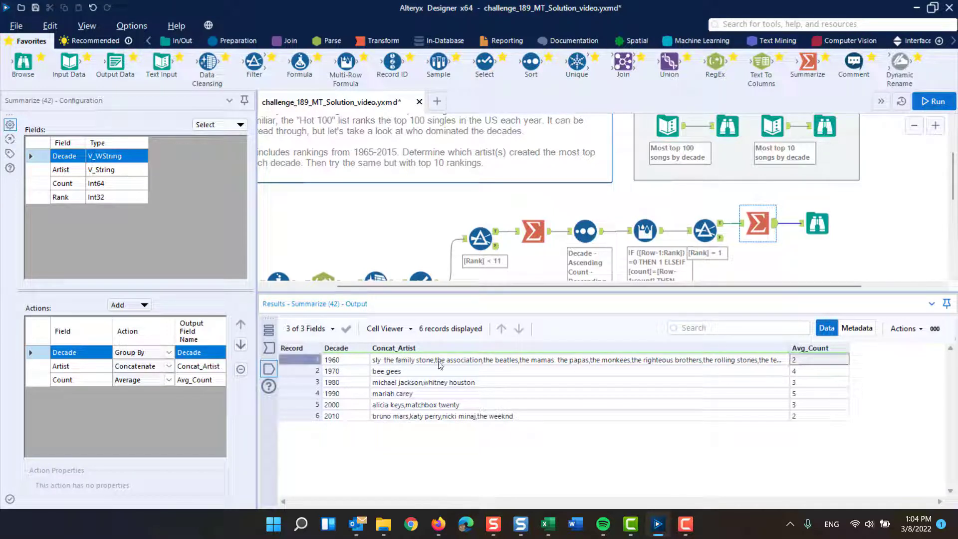
{"action": "left_click", "coordinate": [422, 372]}
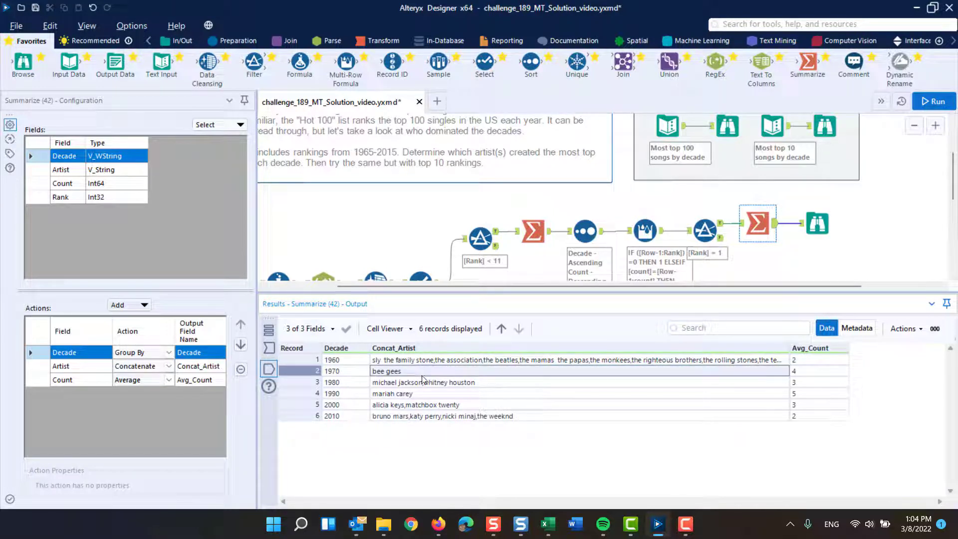
{"action": "left_click", "coordinate": [429, 383]}
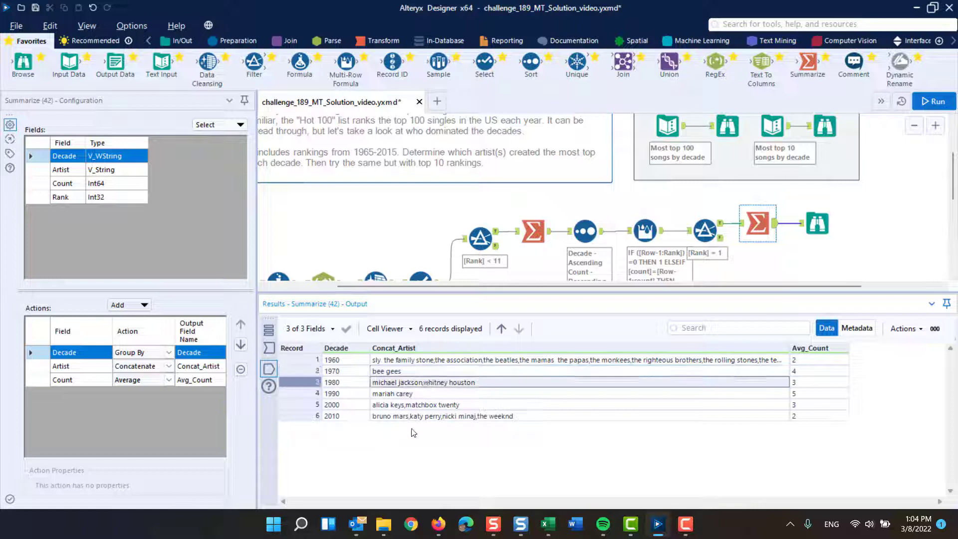
{"action": "left_click", "coordinate": [408, 395]}
{"action": "left_click", "coordinate": [410, 405]}
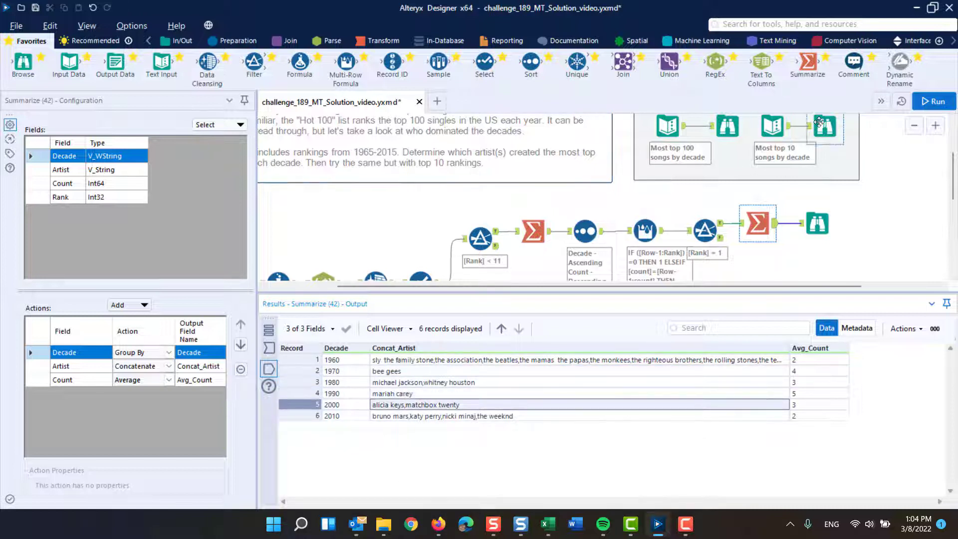
Step: Set the Artist concatenation separator in the final Summarize tool to a comma and space, run the workflow and view the top 10 Browse results
{"action": "left_click", "coordinate": [743, 226]}
{"action": "left_click", "coordinate": [100, 381]}
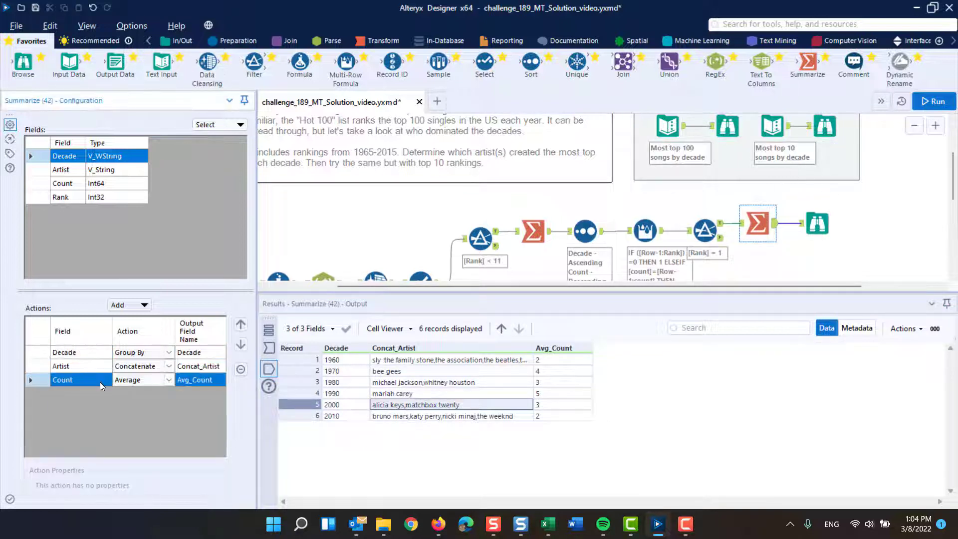
{"action": "left_click", "coordinate": [92, 372]}
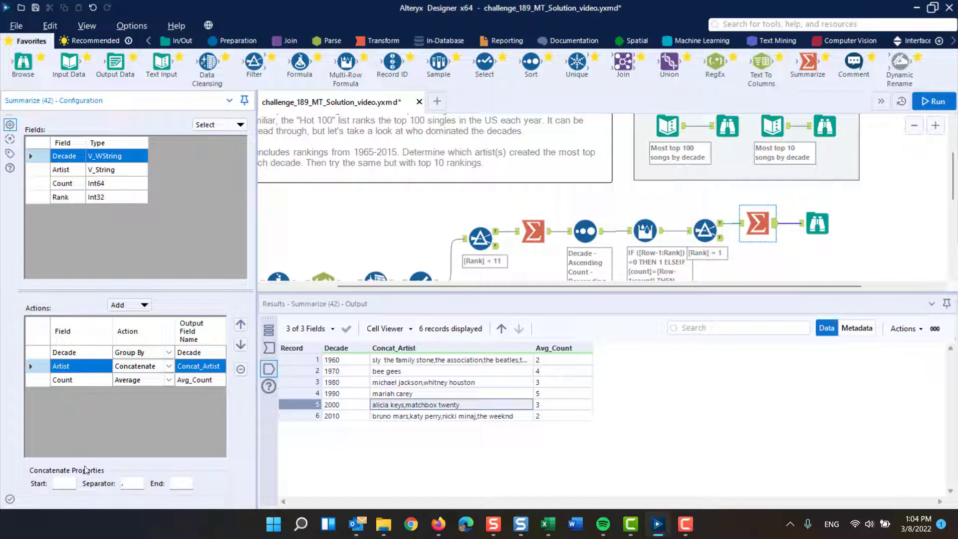
{"action": "left_click", "coordinate": [131, 483]}
{"action": "left_click", "coordinate": [932, 101]}
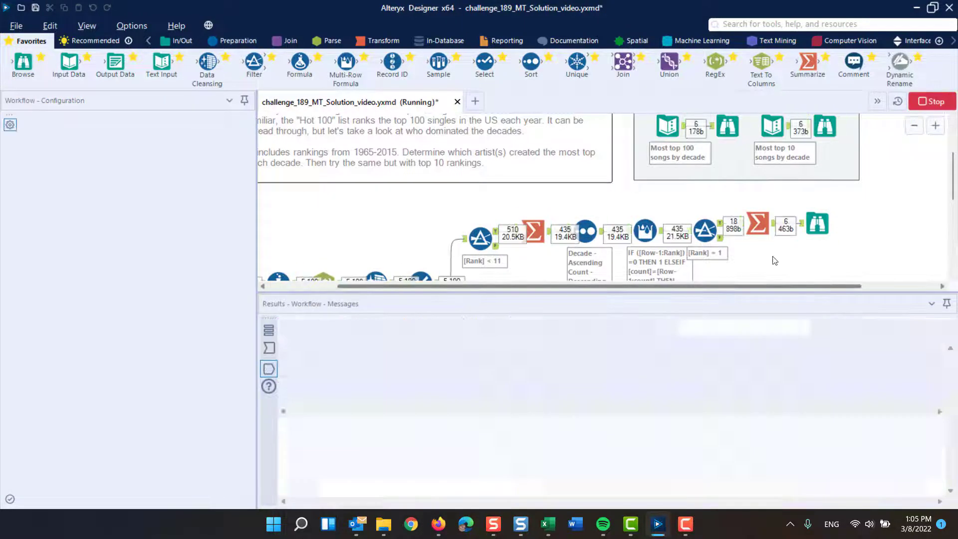
{"action": "left_click", "coordinate": [817, 223]}
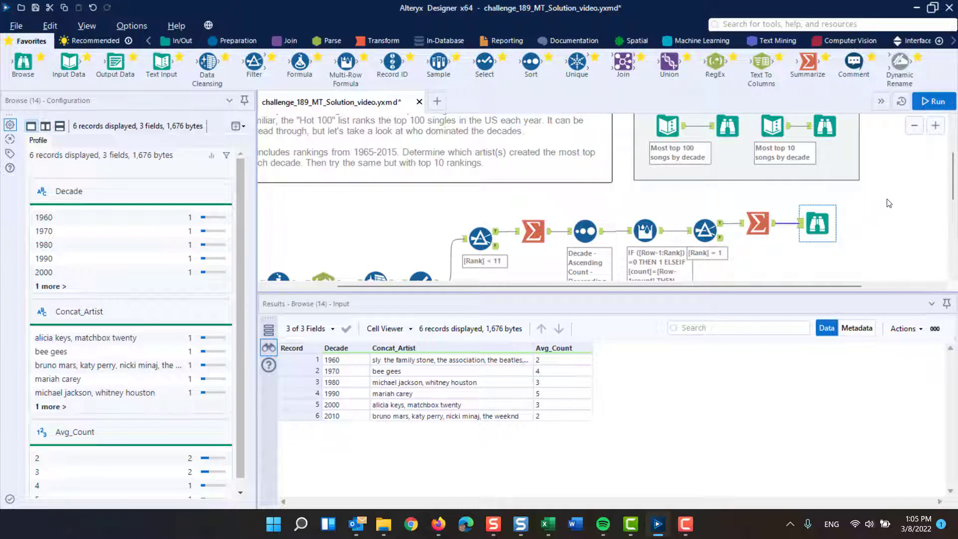
Step: Review the grouping and count actions of the Summarize tool in the top 100 branch, along with its output
{"action": "scroll", "coordinate": [888, 202], "scroll_direction": "down", "scroll_amount": 2}
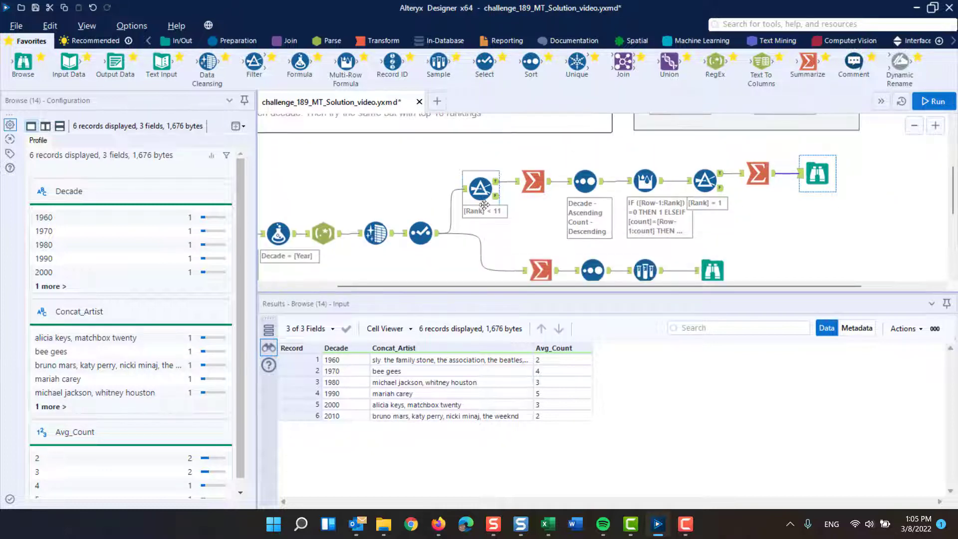
{"action": "scroll", "coordinate": [499, 234], "scroll_direction": "down", "scroll_amount": 1}
{"action": "left_click", "coordinate": [531, 237]}
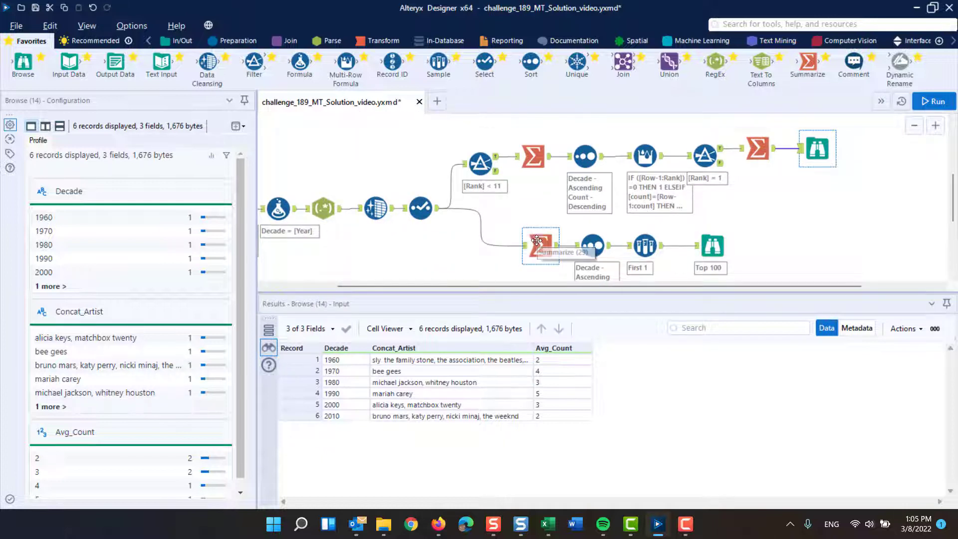
{"action": "left_click", "coordinate": [536, 241]}
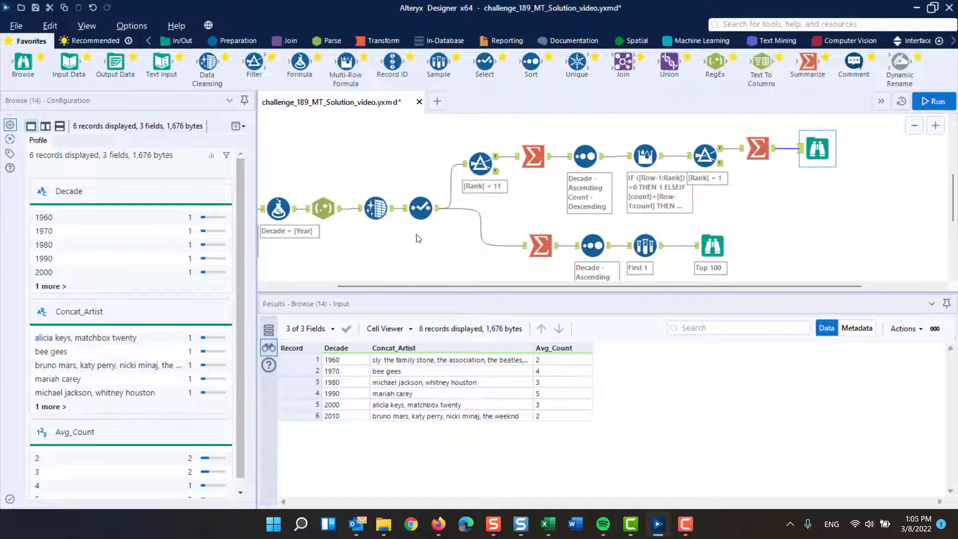
{"action": "left_click_drag", "start_coordinate": [405, 283], "coordinate": [307, 288]}
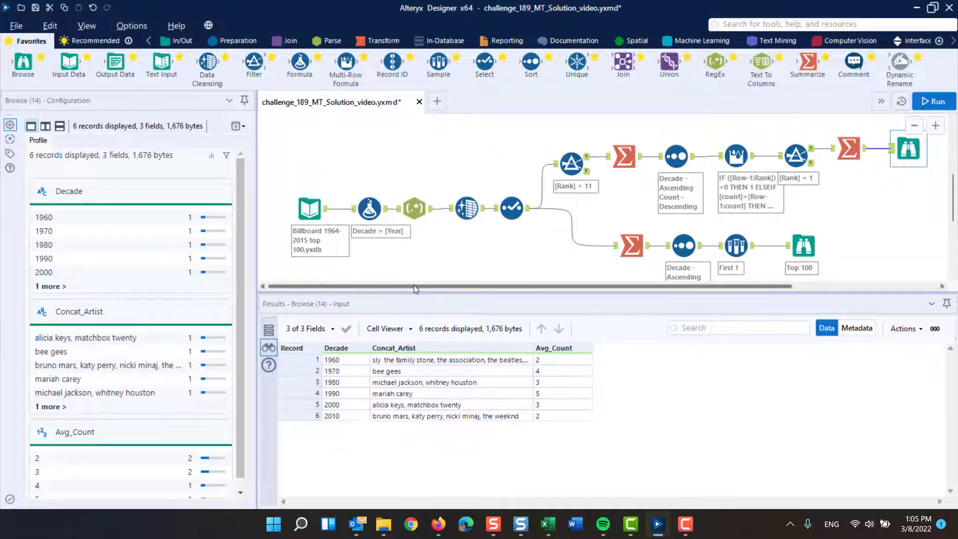
{"action": "left_click_drag", "start_coordinate": [414, 285], "coordinate": [489, 288]}
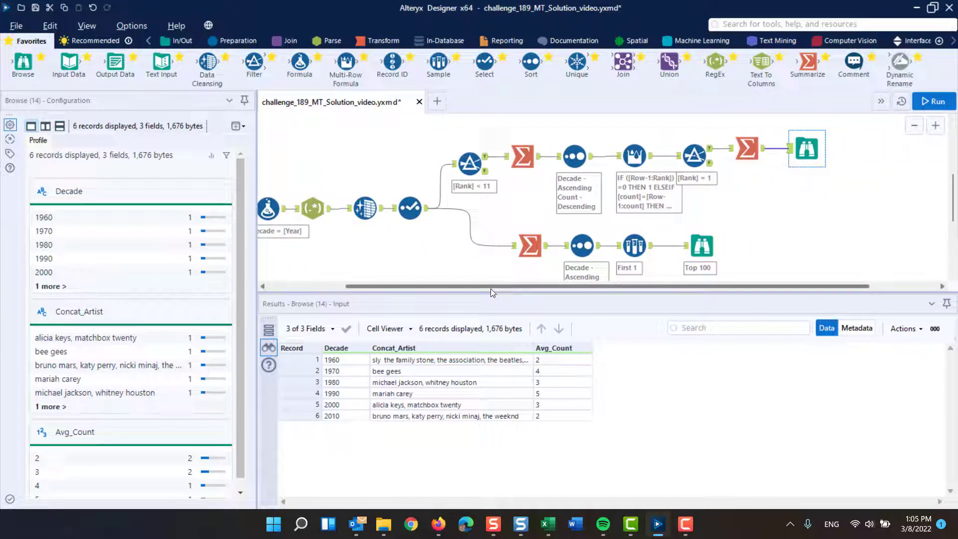
{"action": "left_click", "coordinate": [531, 244]}
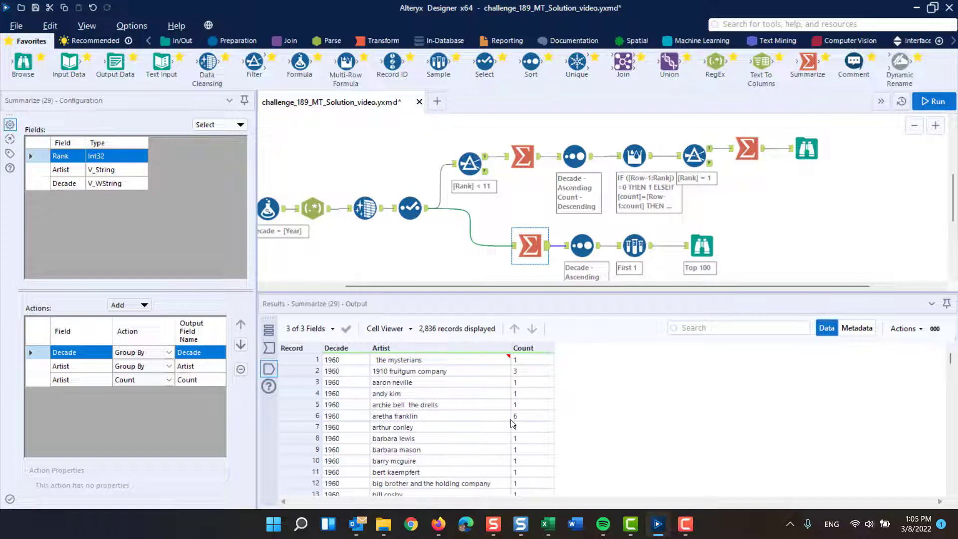
Step: Check the top 100 branch's Sort order of Decade and Count and look through the sorted 1960 records
{"action": "left_click", "coordinate": [593, 249]}
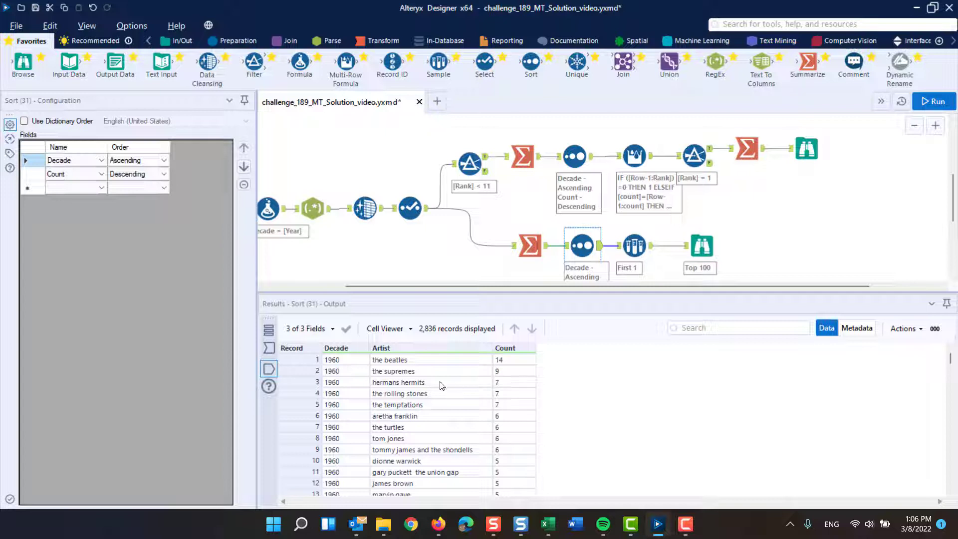
{"action": "scroll", "coordinate": [419, 405], "scroll_direction": "down", "scroll_amount": 6}
{"action": "scroll", "coordinate": [419, 406], "scroll_direction": "down", "scroll_amount": 20}
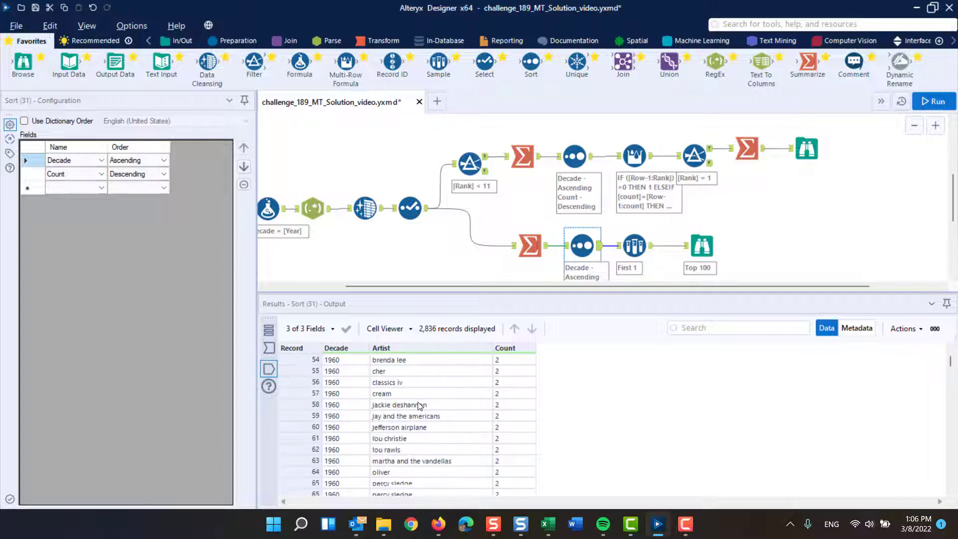
{"action": "scroll", "coordinate": [418, 405], "scroll_direction": "down", "scroll_amount": 20}
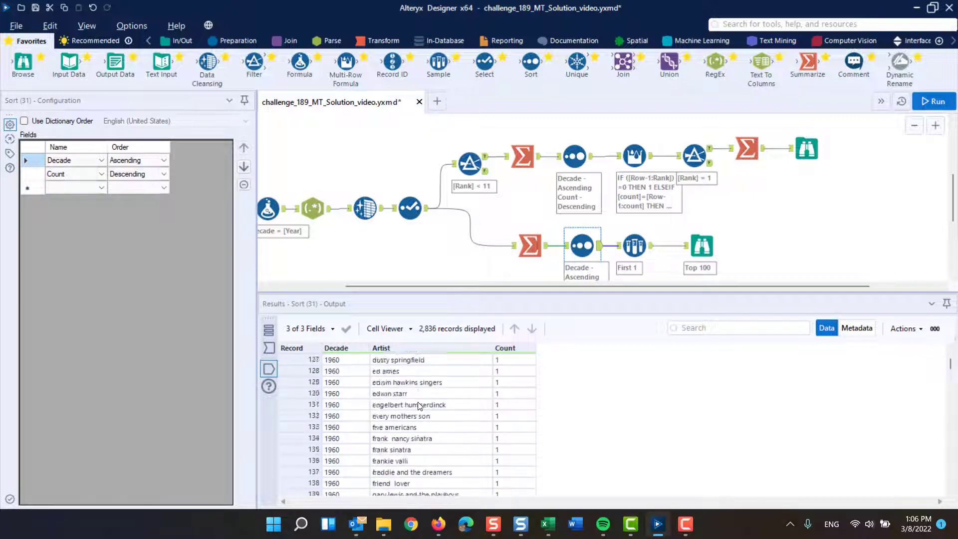
{"action": "scroll", "coordinate": [434, 393], "scroll_direction": "down", "scroll_amount": 3}
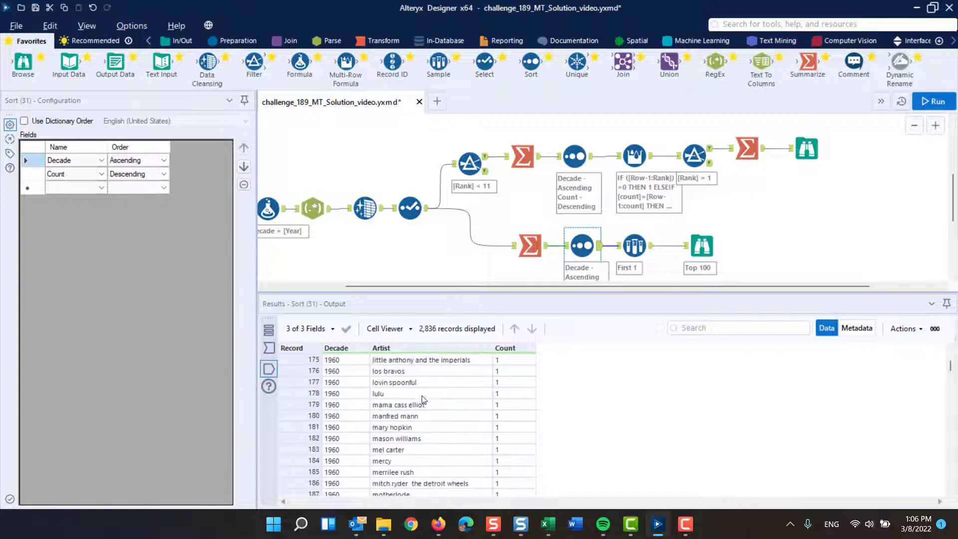
{"action": "scroll", "coordinate": [429, 394], "scroll_direction": "up", "scroll_amount": 20}
{"action": "scroll", "coordinate": [427, 394], "scroll_direction": "up", "scroll_amount": 15}
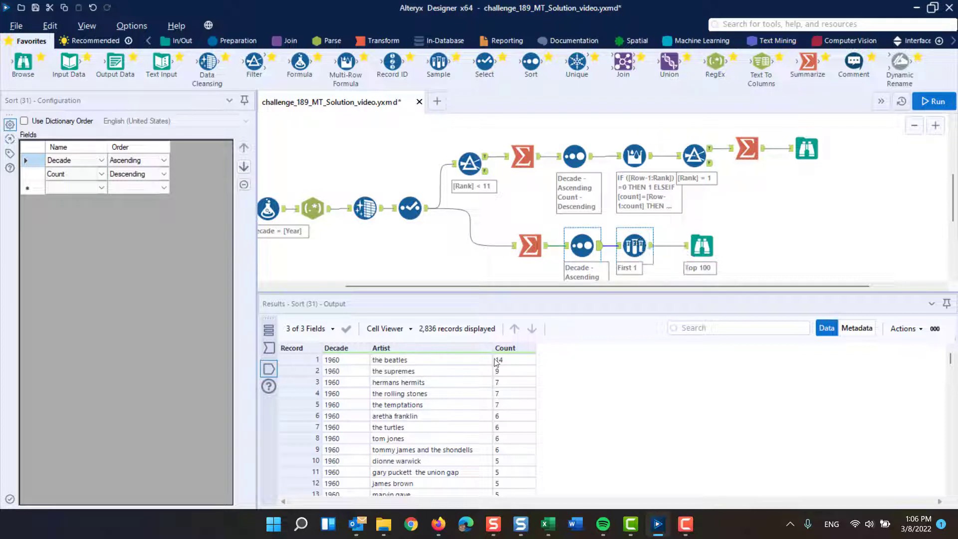
Step: Review the Sample tool's first-row-per-Decade setup and artists, and compare them with the provided solution for most top 100 songs by decade
{"action": "left_click", "coordinate": [634, 245]}
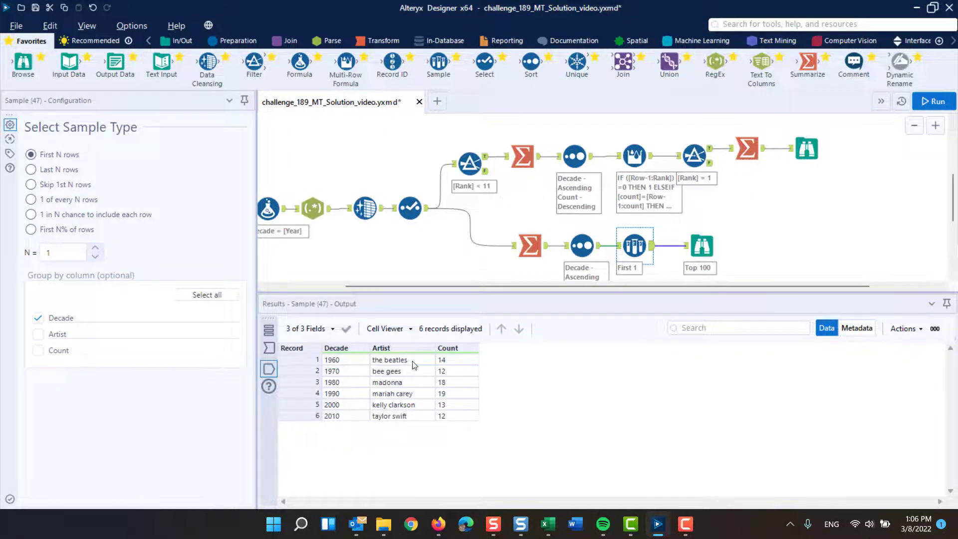
{"action": "left_click_drag", "start_coordinate": [407, 360], "coordinate": [404, 423]}
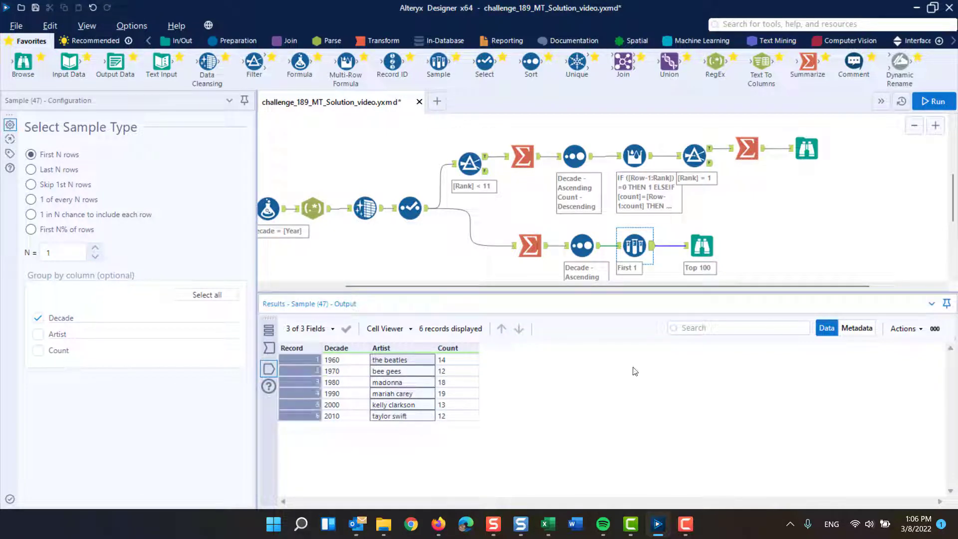
{"action": "scroll", "coordinate": [770, 234], "scroll_direction": "up", "scroll_amount": 3}
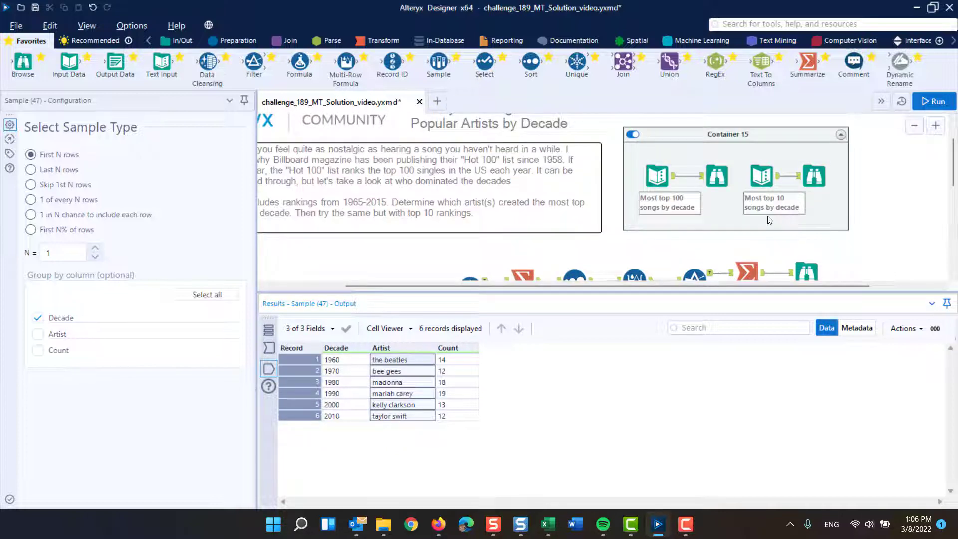
{"action": "left_click", "coordinate": [708, 179]}
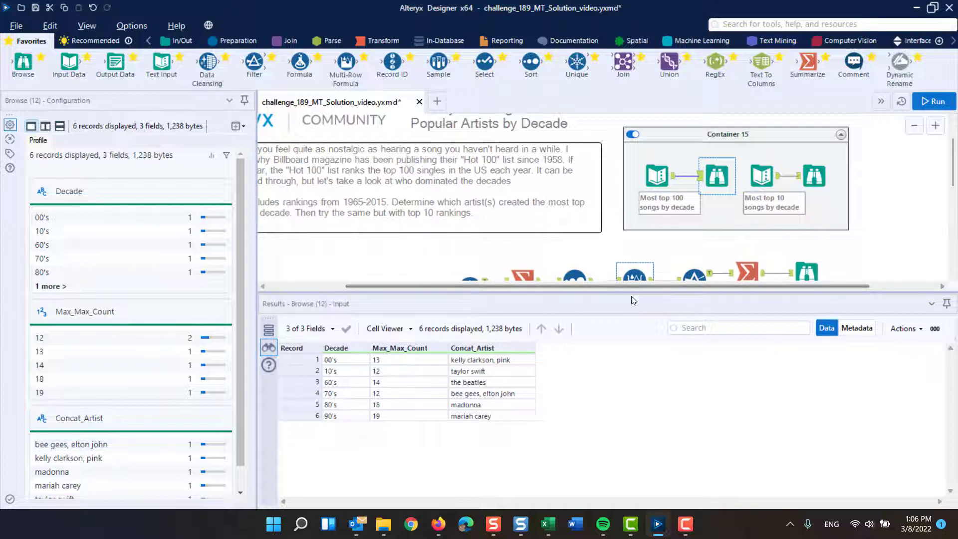
Step: Enlarge the canvas and compare the Sample tool in the top 100 branch with the Multi-Row Formula tool in the top 10 branch
{"action": "left_click_drag", "start_coordinate": [629, 287], "coordinate": [624, 418]}
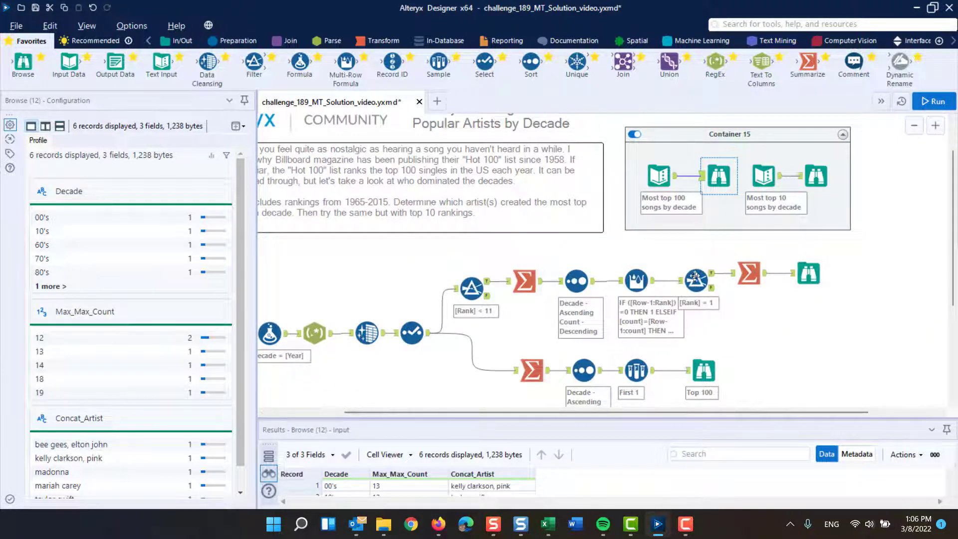
{"action": "left_click", "coordinate": [635, 370]}
{"action": "left_click", "coordinate": [637, 281]}
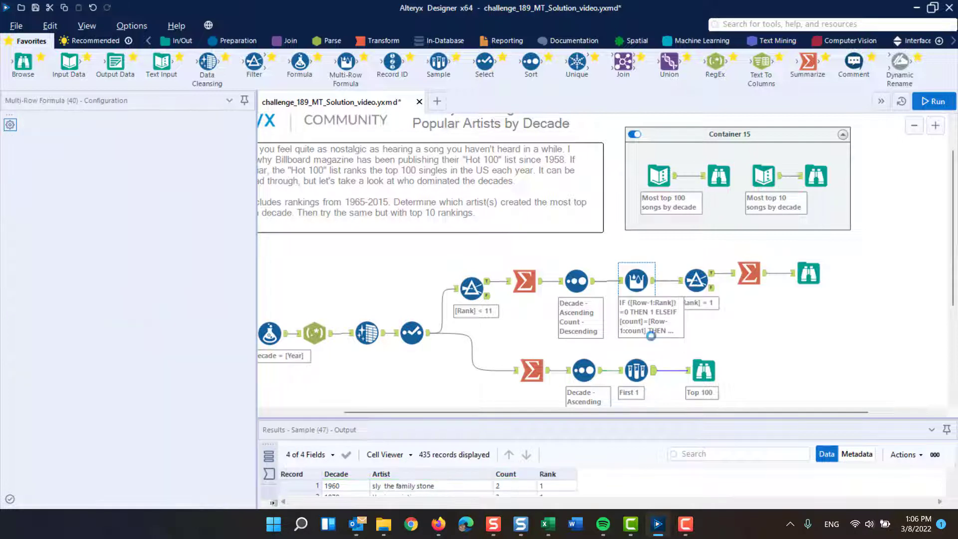
{"action": "left_click", "coordinate": [635, 371]}
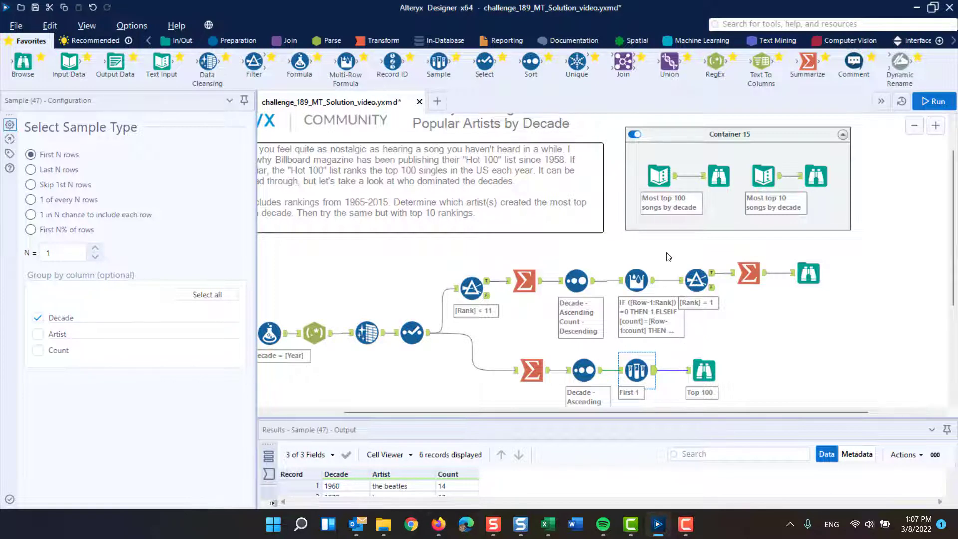
Step: Open the Top 100 Browse tool and enlarge its results to view the leading artist per decade alongside both branches
{"action": "left_click", "coordinate": [707, 370]}
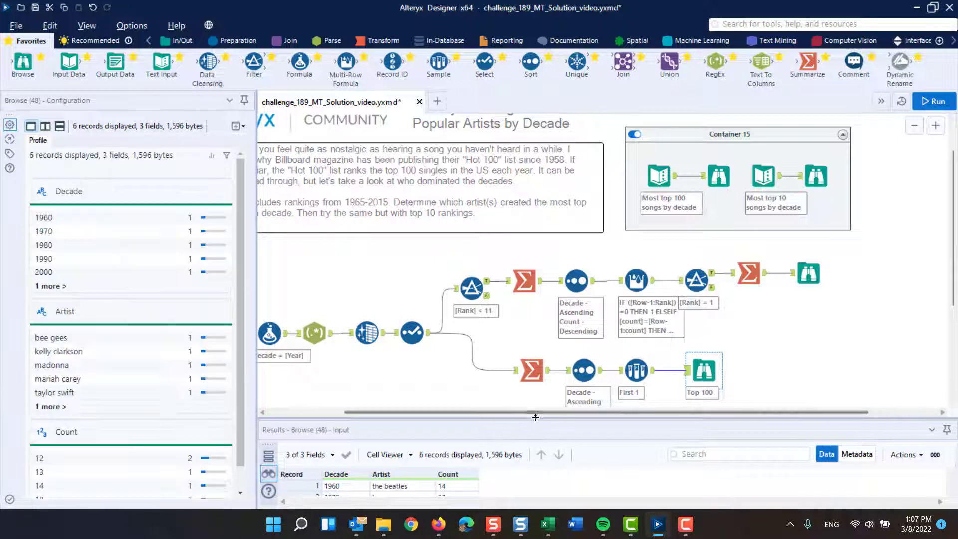
{"action": "left_click_drag", "start_coordinate": [535, 417], "coordinate": [534, 353]}
{"action": "scroll", "coordinate": [511, 285], "scroll_direction": "down", "scroll_amount": 3}
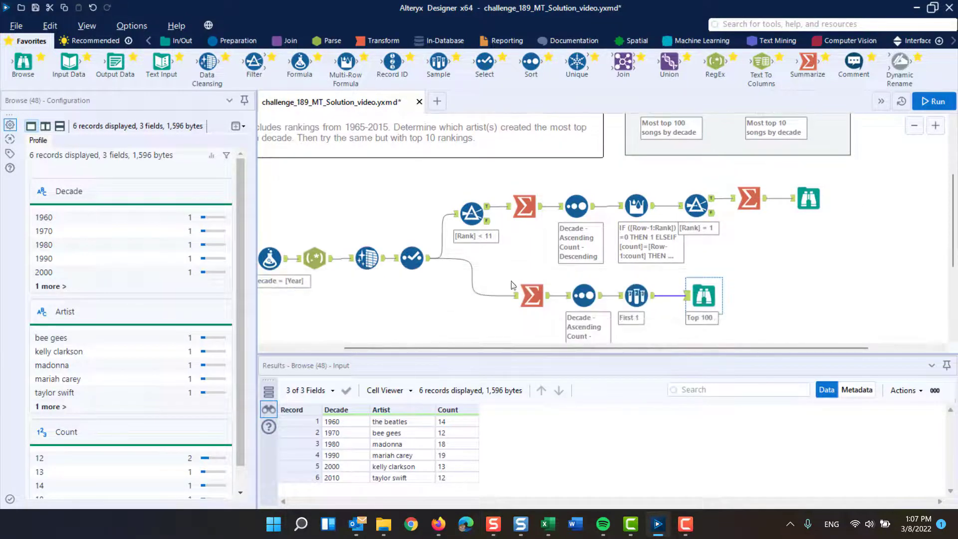
{"action": "scroll", "coordinate": [800, 311], "scroll_direction": "up", "scroll_amount": 3}
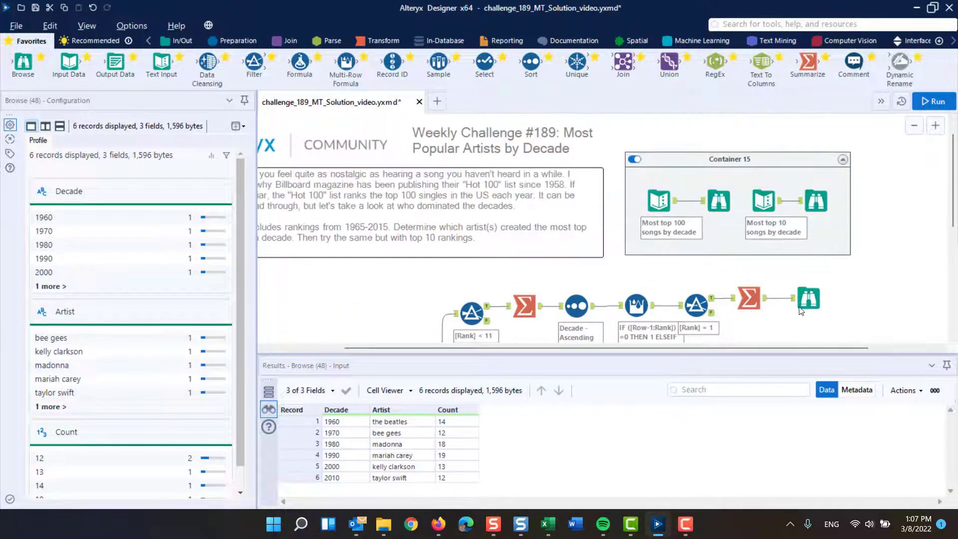
{"action": "scroll", "coordinate": [801, 312], "scroll_direction": "down", "scroll_amount": 1}
Step: Bring the whole workflow into view on a larger canvas and revisit the Sample and Multi-Row Formula tools
{"action": "left_click_drag", "start_coordinate": [714, 354], "coordinate": [741, 433]}
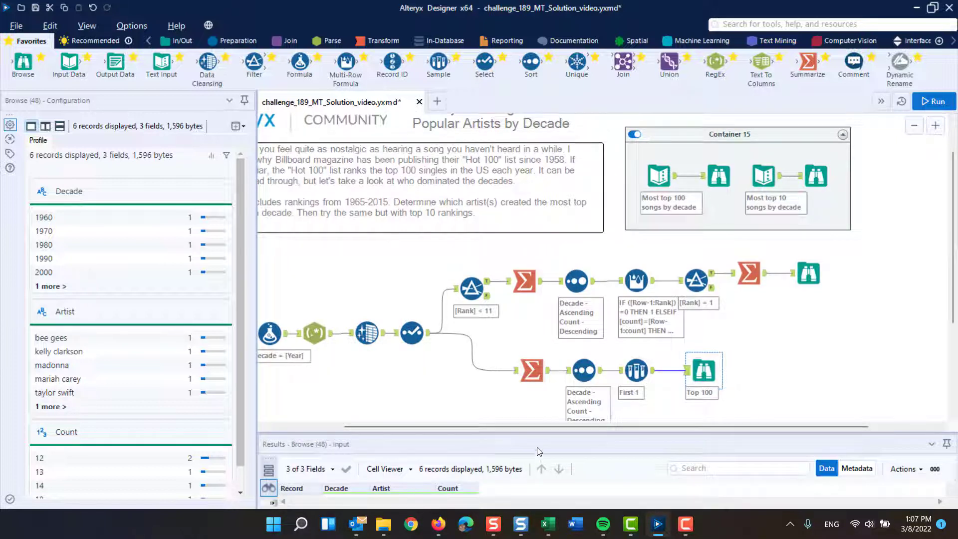
{"action": "left_click_drag", "start_coordinate": [513, 425], "coordinate": [384, 431]}
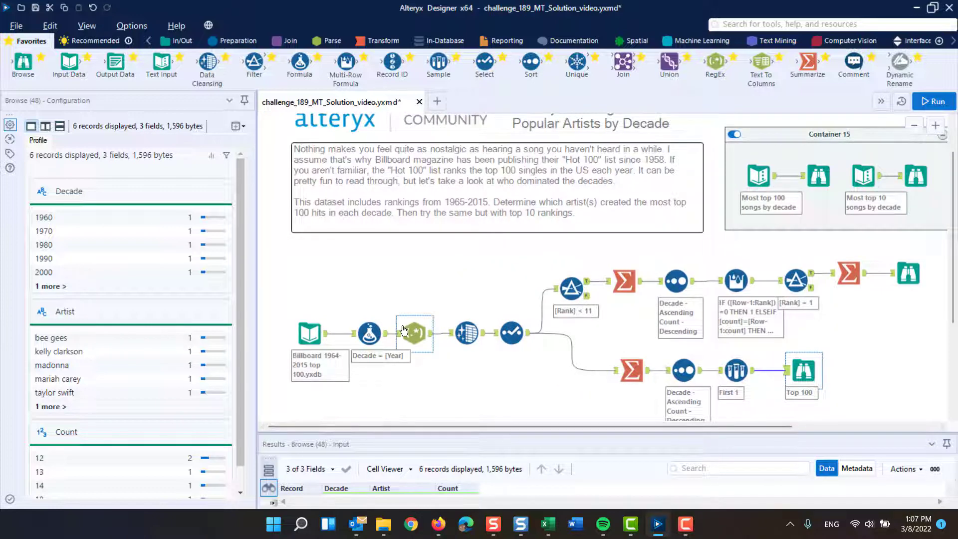
{"action": "left_click", "coordinate": [736, 369]}
{"action": "left_click", "coordinate": [736, 277]}
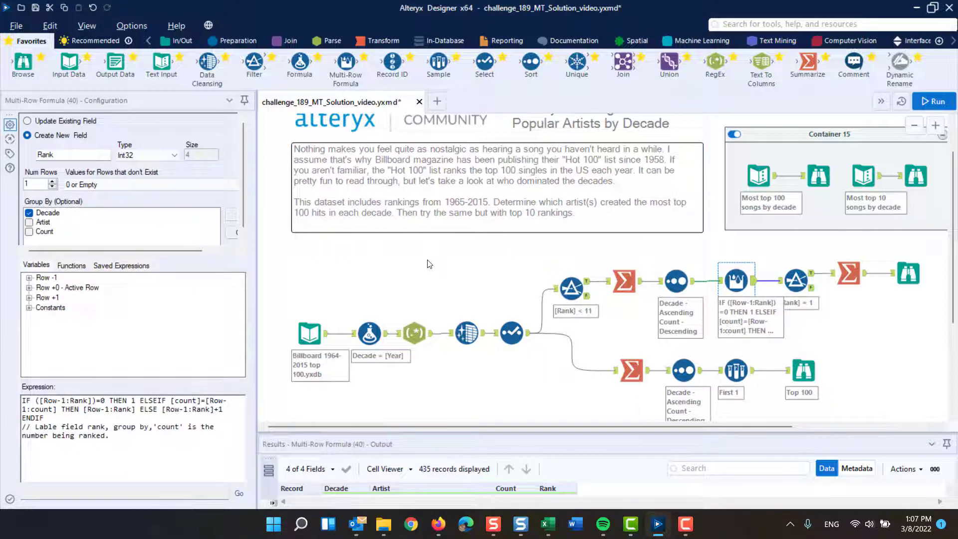
{"action": "scroll", "coordinate": [428, 264], "scroll_direction": "up", "scroll_amount": 1}
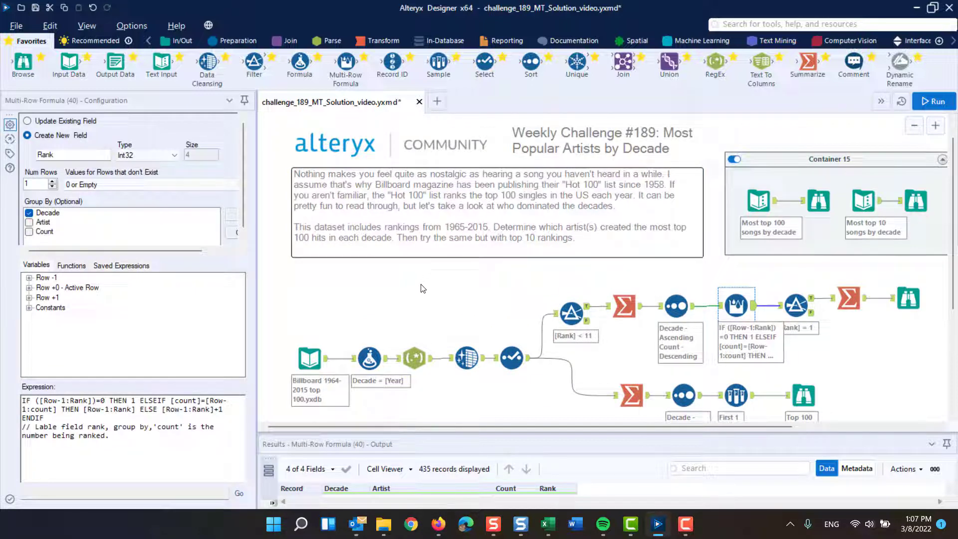